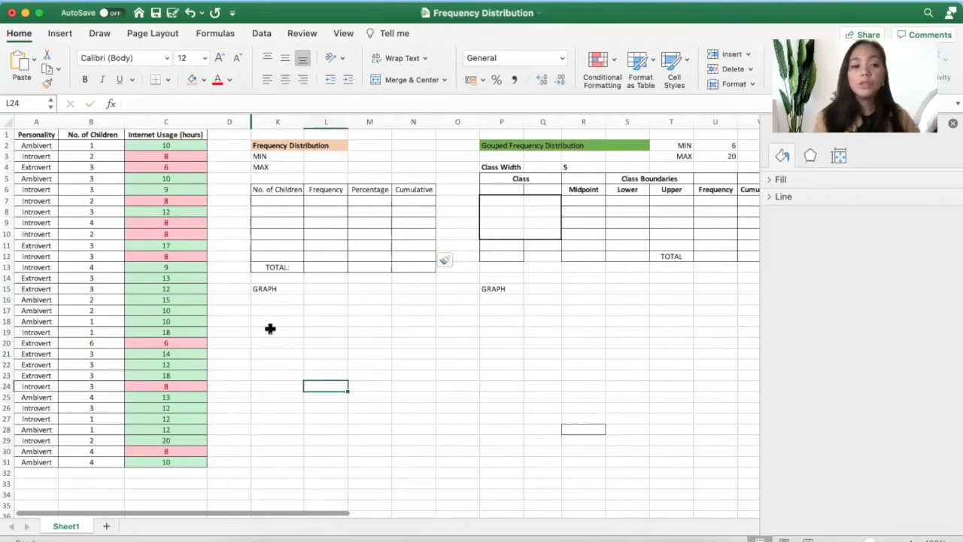
Step: Review the No. of Children column and the empty Frequency Distribution table
{"action": "left_click", "coordinate": [90, 124]}
{"action": "left_click", "coordinate": [358, 396]}
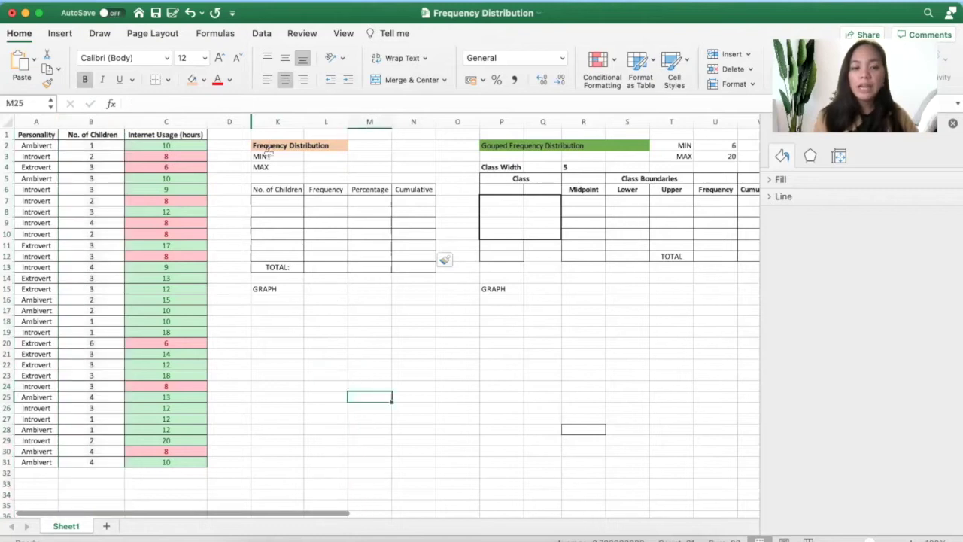
{"action": "left_click", "coordinate": [278, 146]}
{"action": "left_click", "coordinate": [317, 212]}
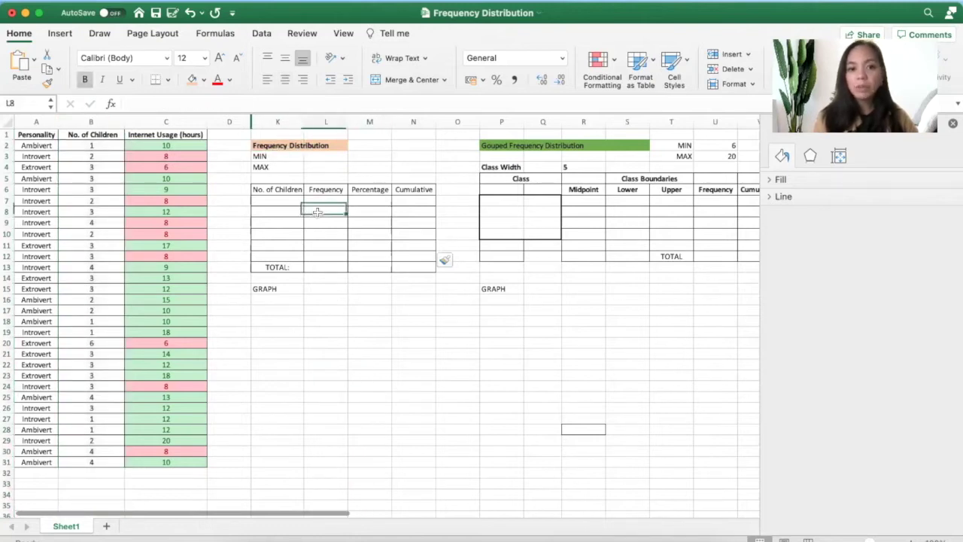
{"action": "left_click", "coordinate": [280, 143]}
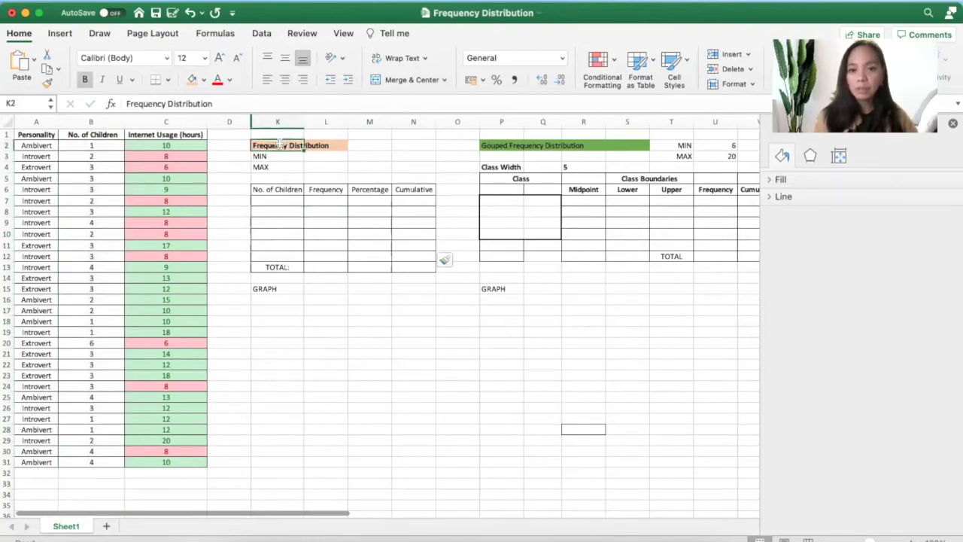
{"action": "left_click", "coordinate": [325, 211]}
{"action": "left_click", "coordinate": [324, 234]}
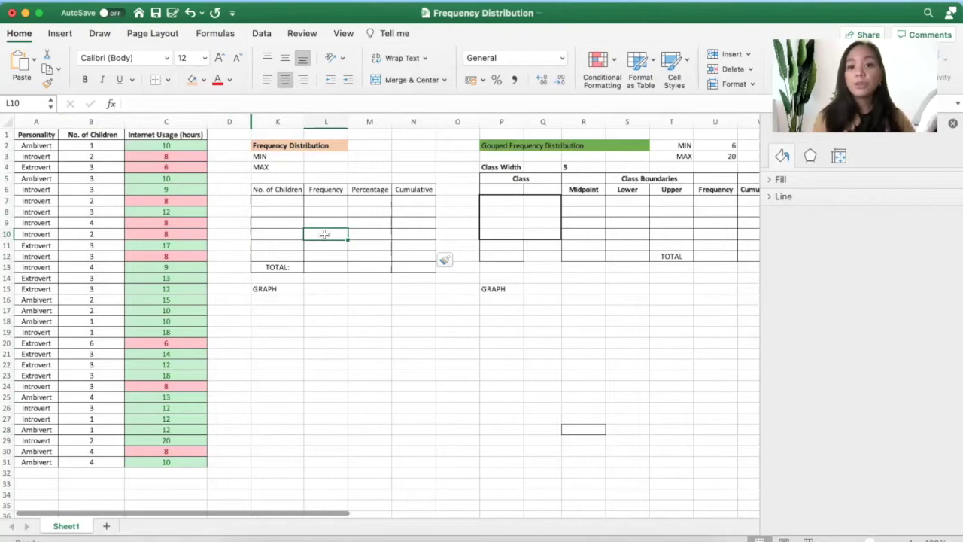
{"action": "left_click", "coordinate": [377, 210]}
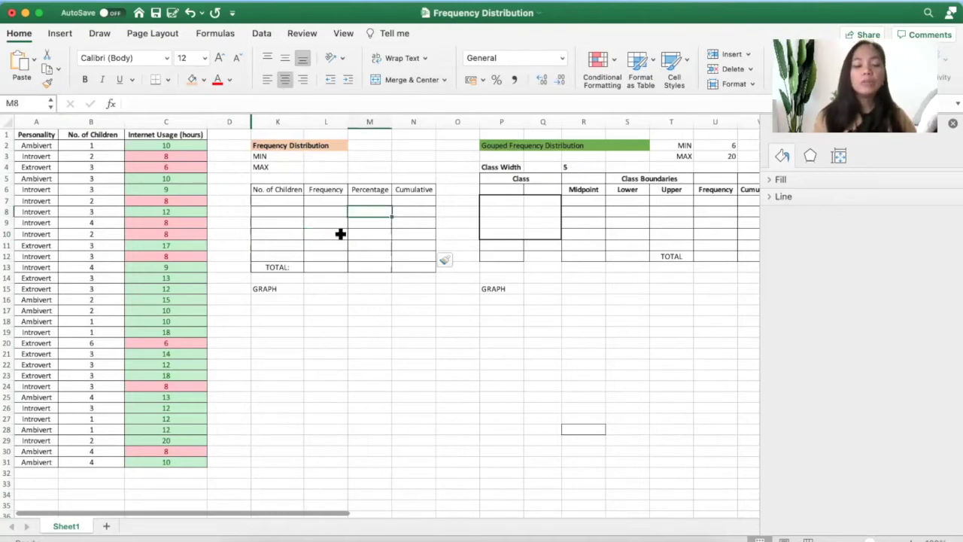
{"action": "left_click", "coordinate": [331, 234]}
{"action": "left_click", "coordinate": [95, 123]}
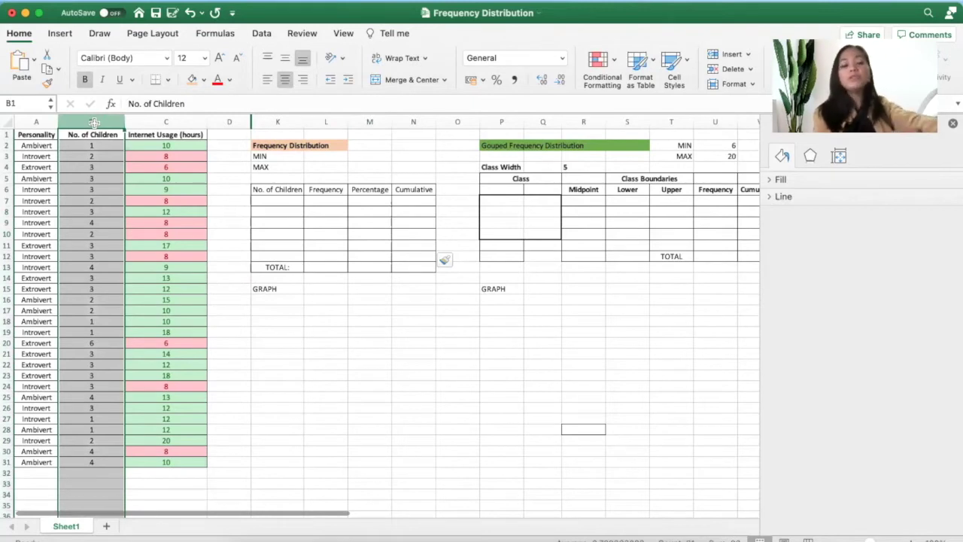
Step: Enter =MIN(B:B) in L3 beside MIN, giving 1
{"action": "left_click", "coordinate": [322, 156]}
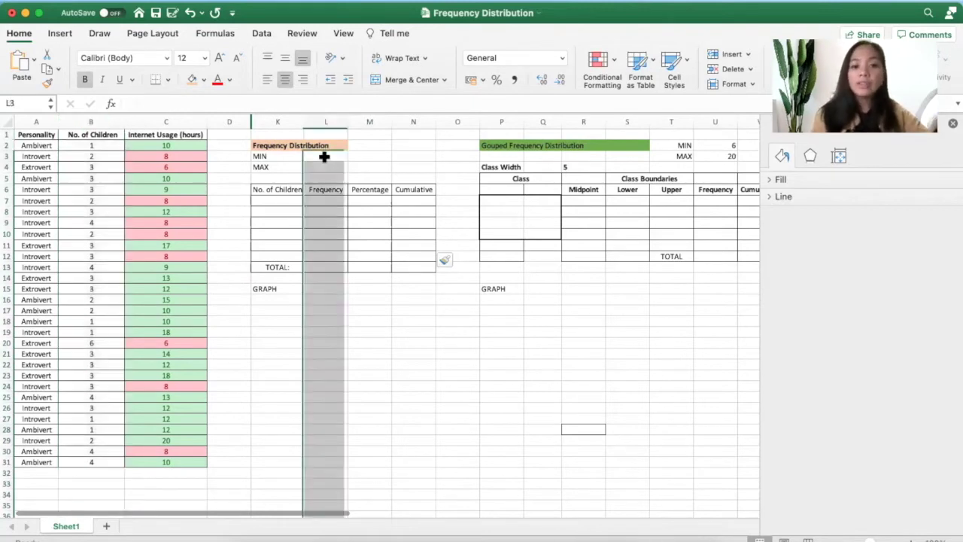
{"action": "type", "text": "=Min"}
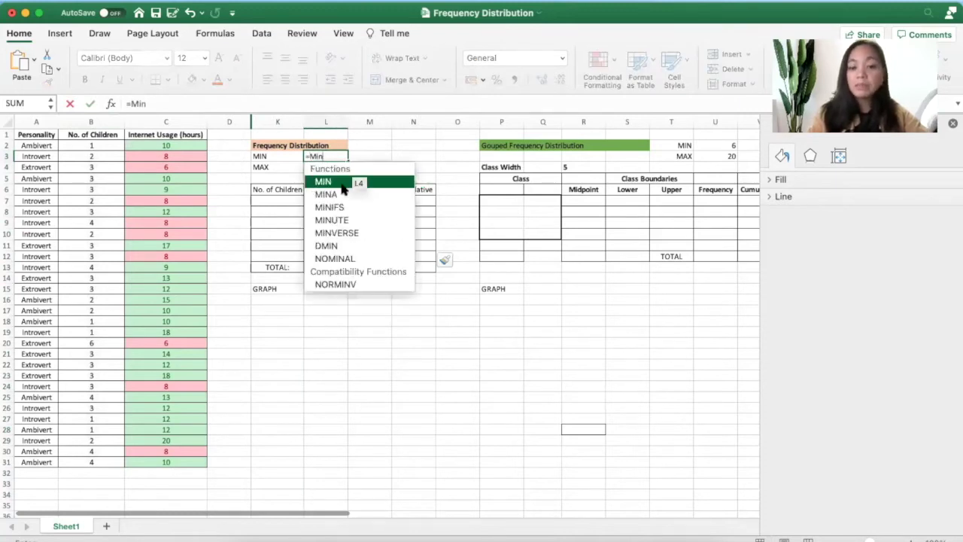
{"action": "double_click", "coordinate": [341, 184]}
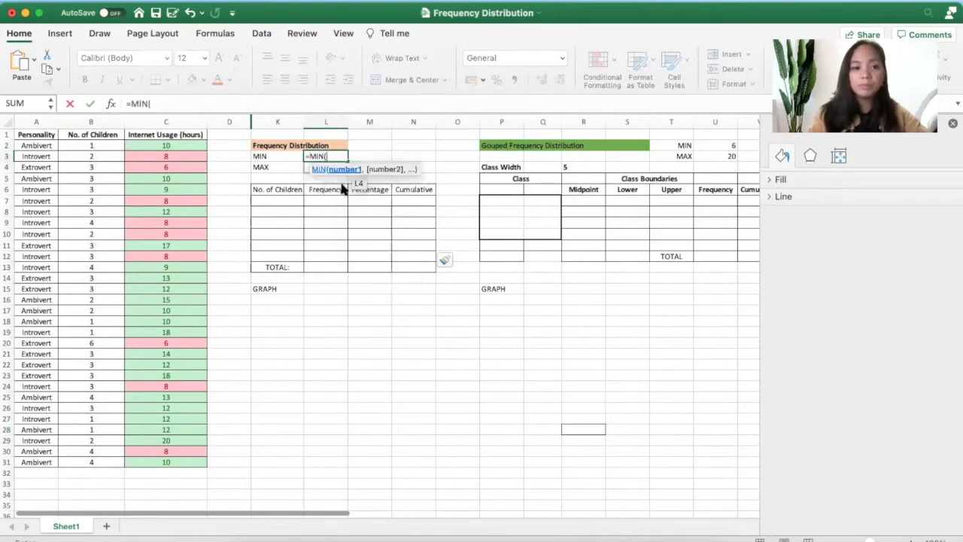
{"action": "left_click", "coordinate": [106, 122]}
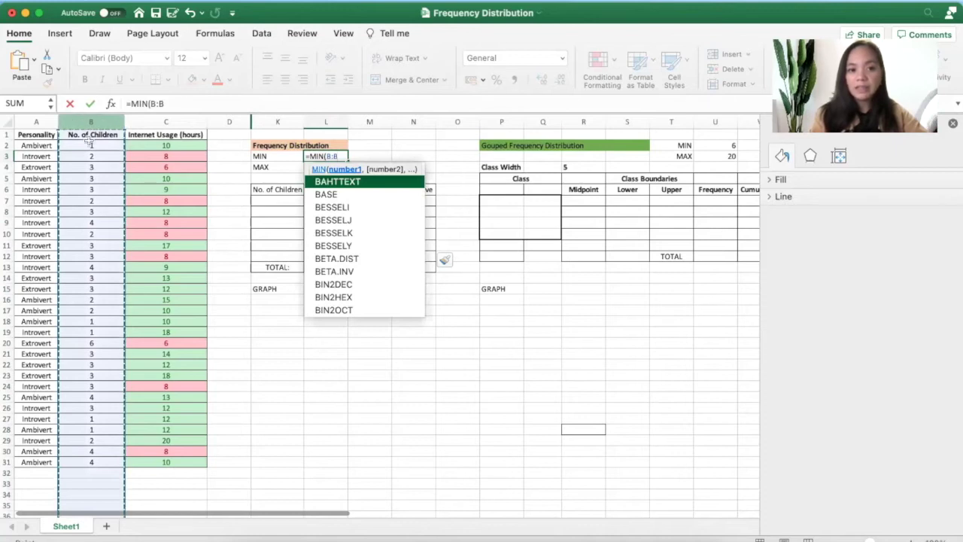
{"action": "key", "text": "Return"}
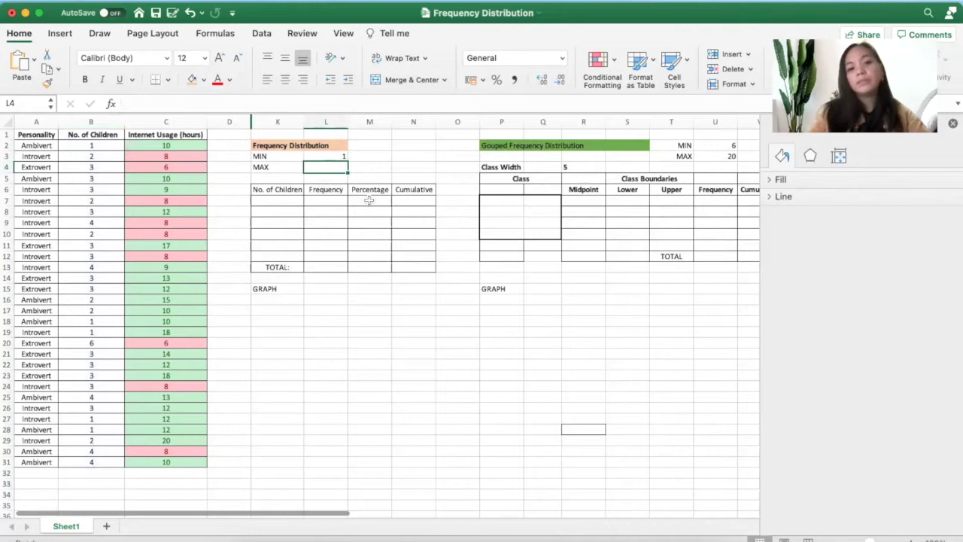
Step: Enter =MAX(B:B) in L4 beside MAX, giving 6, and check the formula
{"action": "type", "text": "=Ma"}
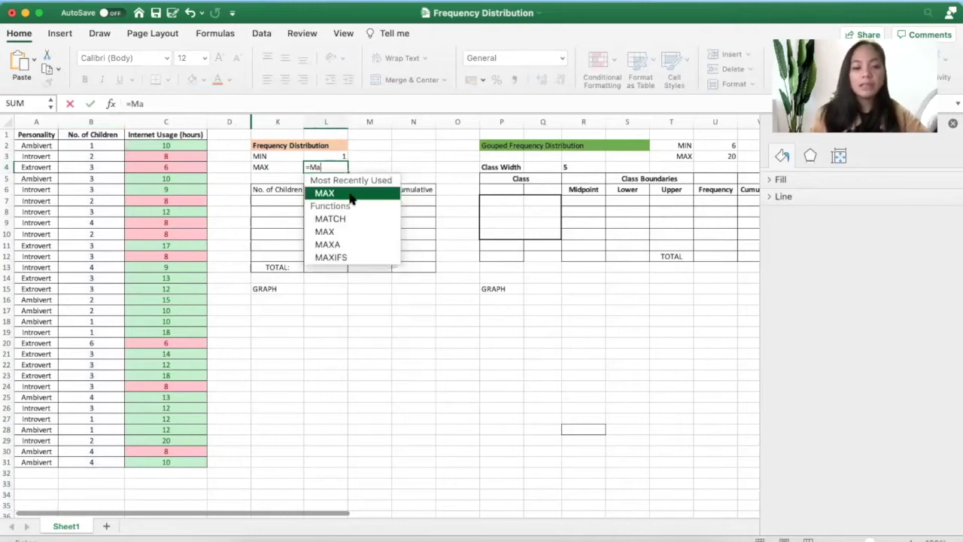
{"action": "double_click", "coordinate": [348, 194]}
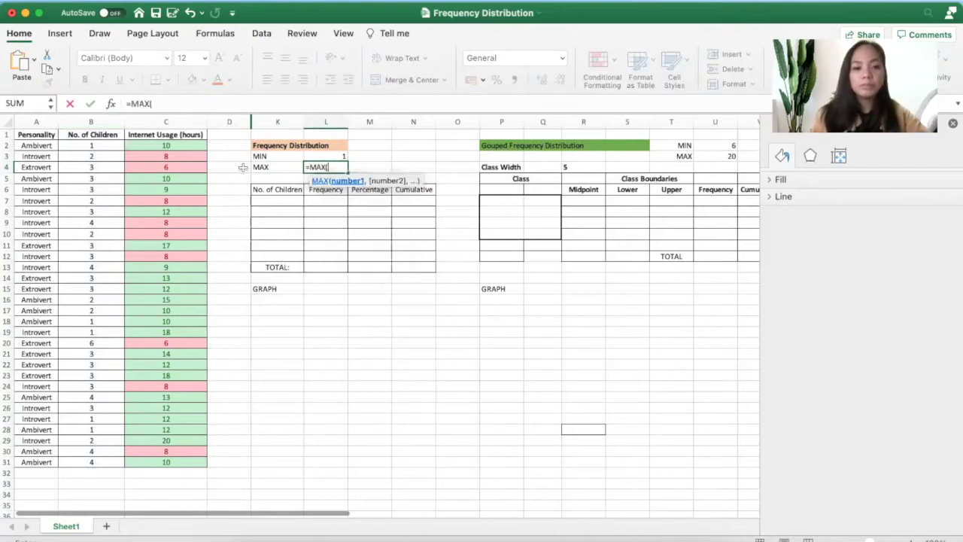
{"action": "left_click", "coordinate": [106, 124]}
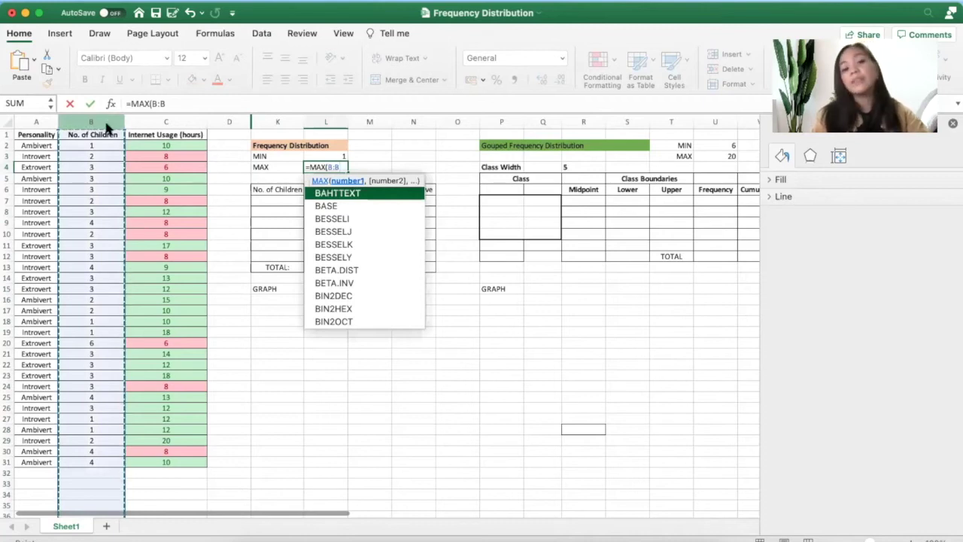
{"action": "key", "text": "Return"}
{"action": "left_click", "coordinate": [332, 167]}
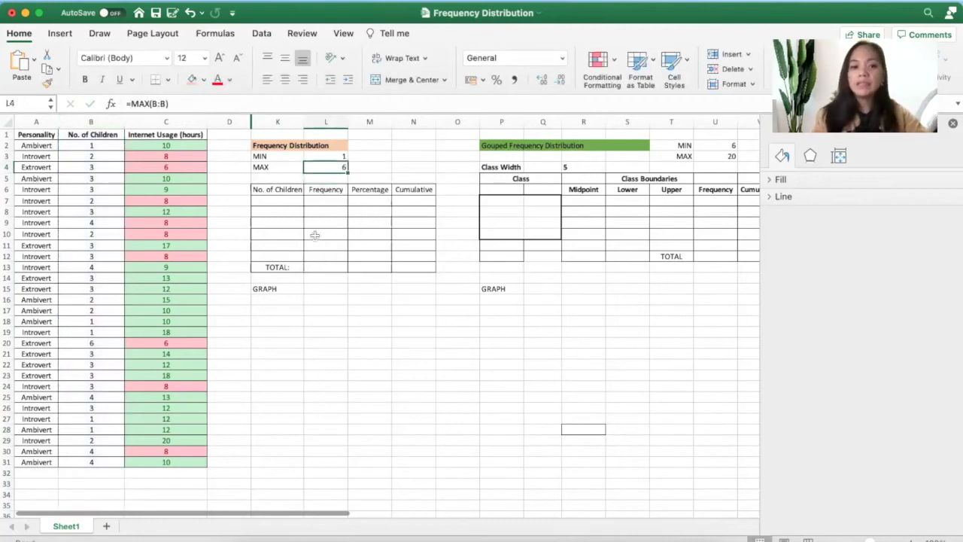
{"action": "left_click", "coordinate": [339, 279]}
Step: Type the values 1, 2, 3, 4, 5 and 6 into K7:K12 under No. of Children
{"action": "left_click_drag", "start_coordinate": [290, 201], "coordinate": [293, 247]}
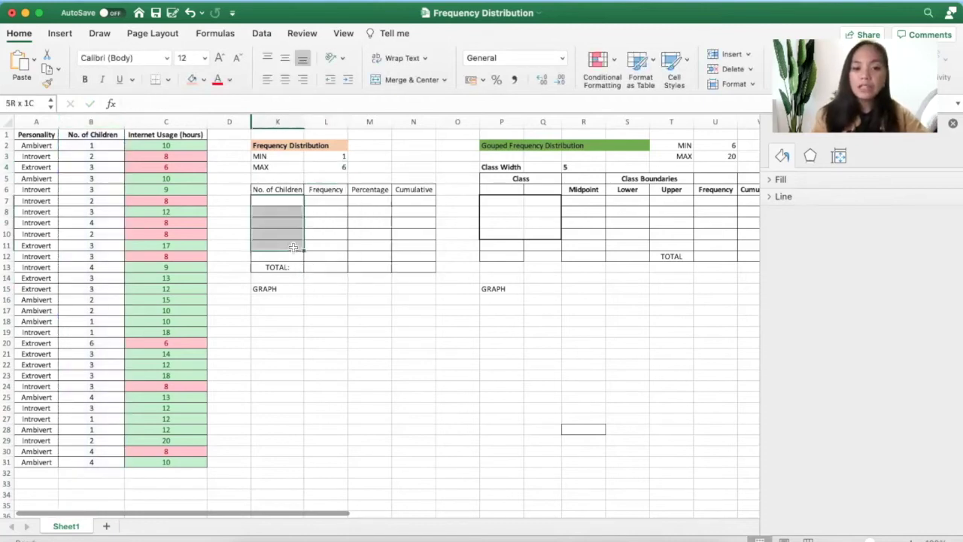
{"action": "left_click", "coordinate": [351, 233]}
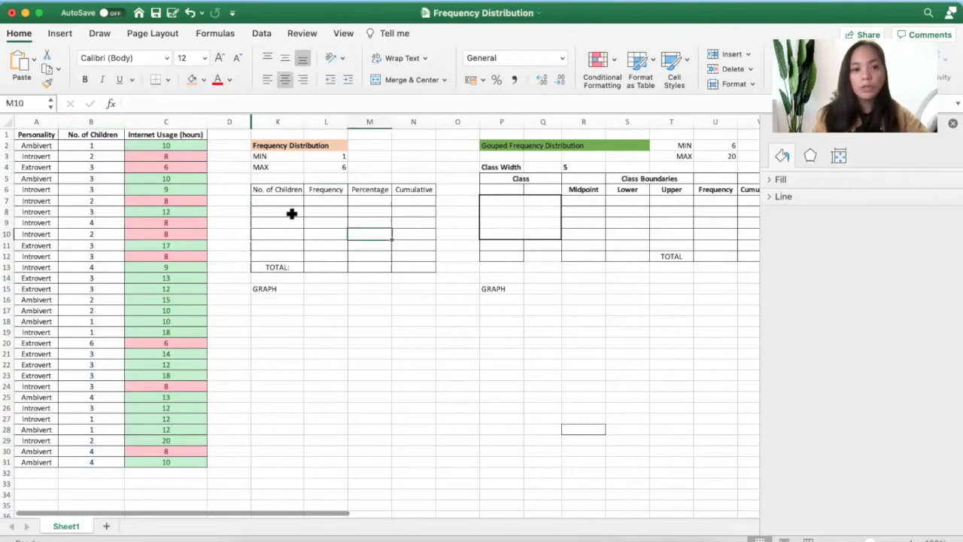
{"action": "left_click", "coordinate": [287, 204]}
{"action": "type", "text": "1"}
{"action": "key", "text": "Return"}
{"action": "type", "text": "2"}
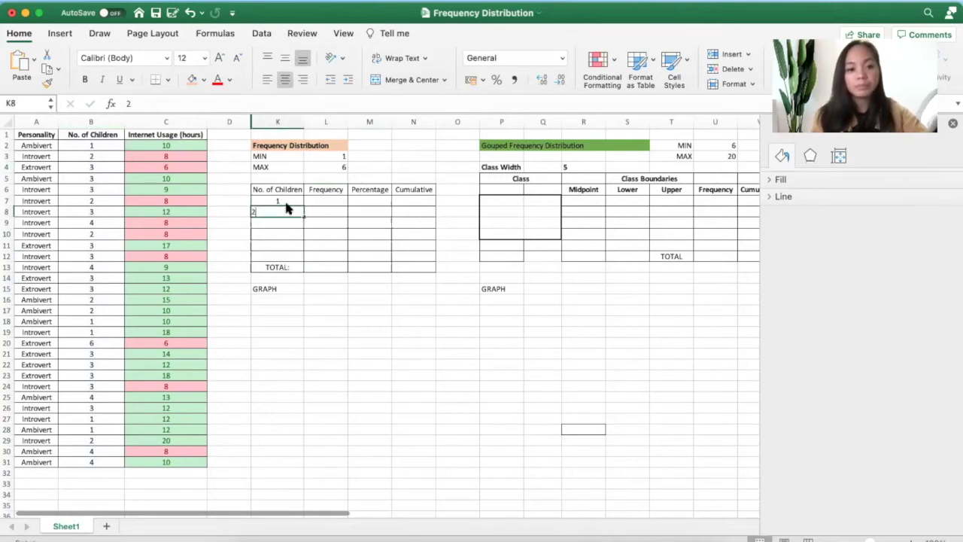
{"action": "key", "text": "Return"}
{"action": "type", "text": "3"}
{"action": "key", "text": "Return"}
{"action": "type", "text": "4"}
{"action": "key", "text": "Return"}
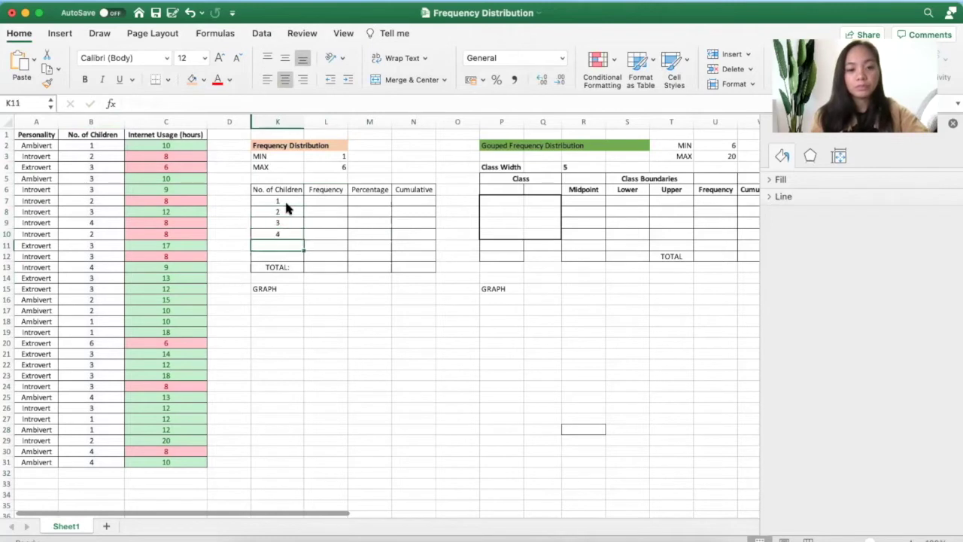
{"action": "type", "text": "5"}
{"action": "key", "text": "Return"}
{"action": "type", "text": "6"}
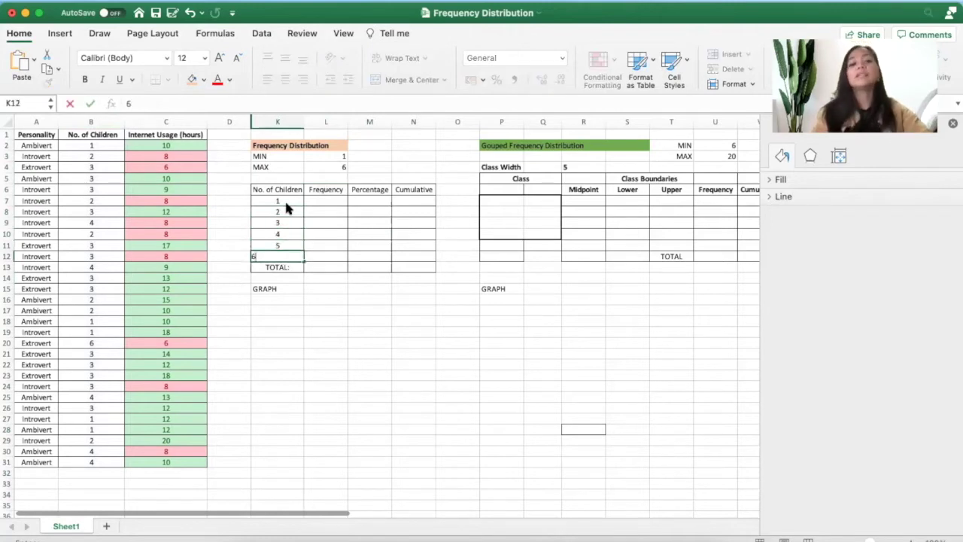
{"action": "key", "text": "Tab"}
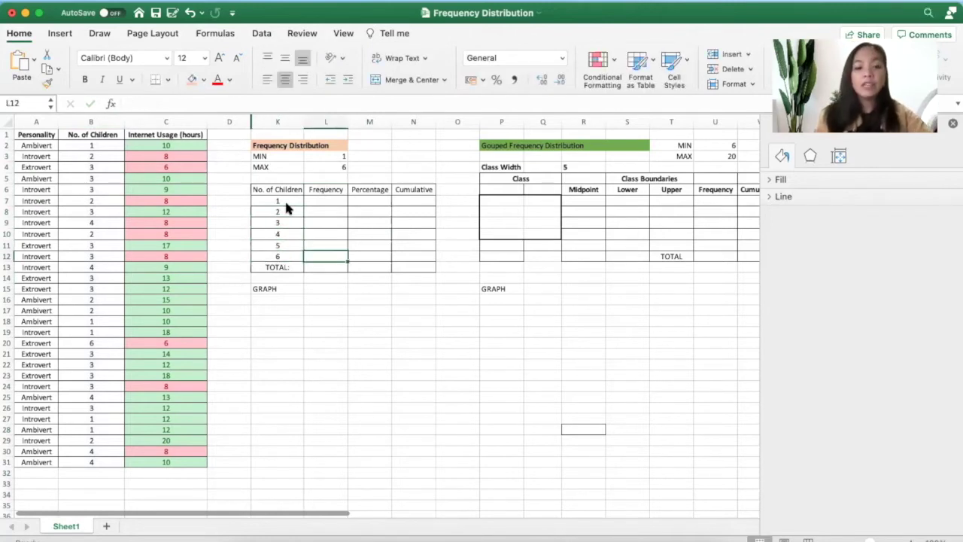
{"action": "key", "text": "Up"}
{"action": "key", "text": "Up"}
{"action": "key", "text": "Up"}
{"action": "key", "text": "Up"}
{"action": "key", "text": "Up"}
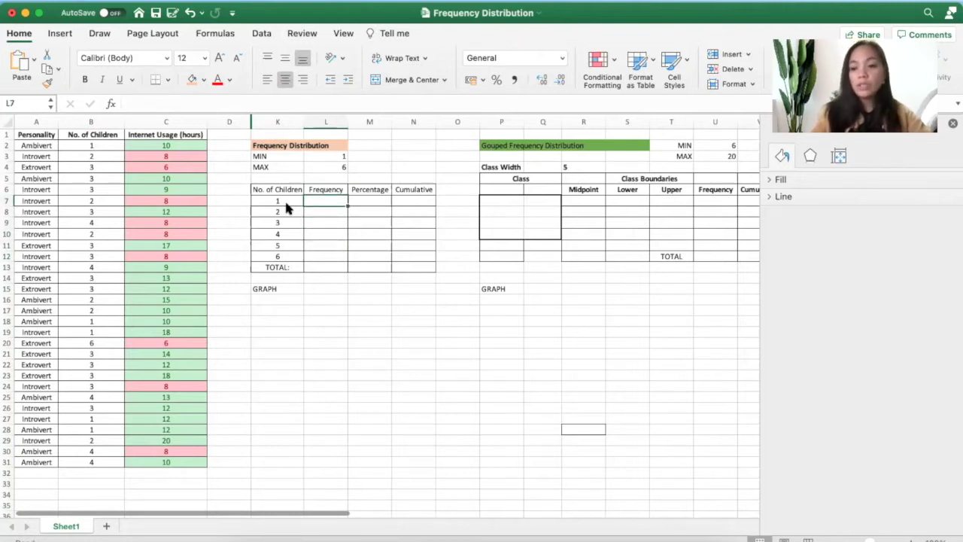
Step: Enter =COUNTIF(B:B,K7) in L7 so the one-child frequency reads 5
{"action": "type", "text": "=Coun"}
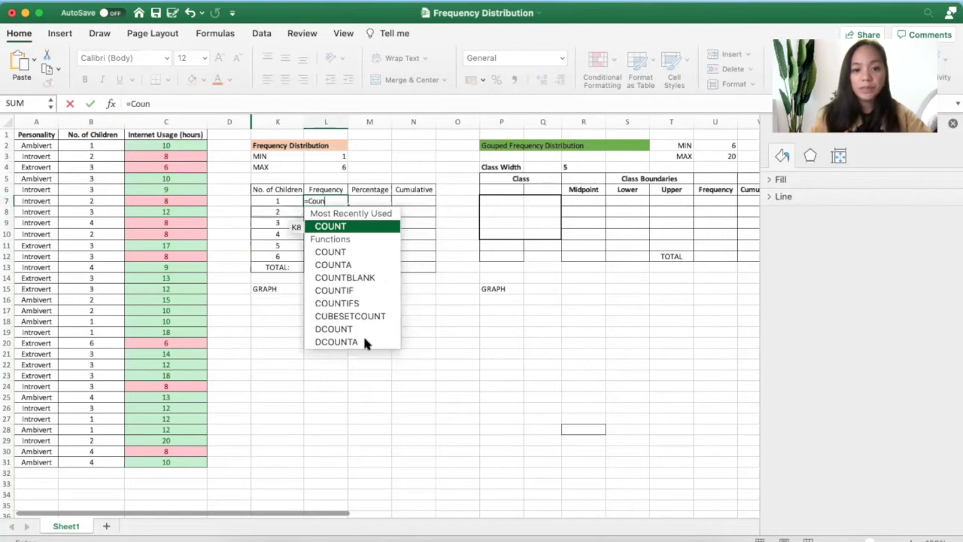
{"action": "double_click", "coordinate": [334, 291]}
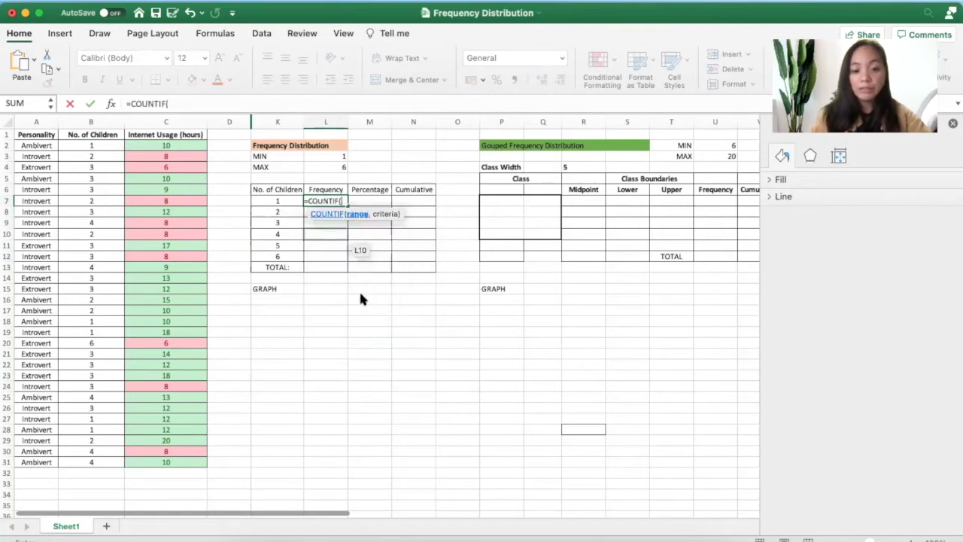
{"action": "left_click", "coordinate": [91, 121]}
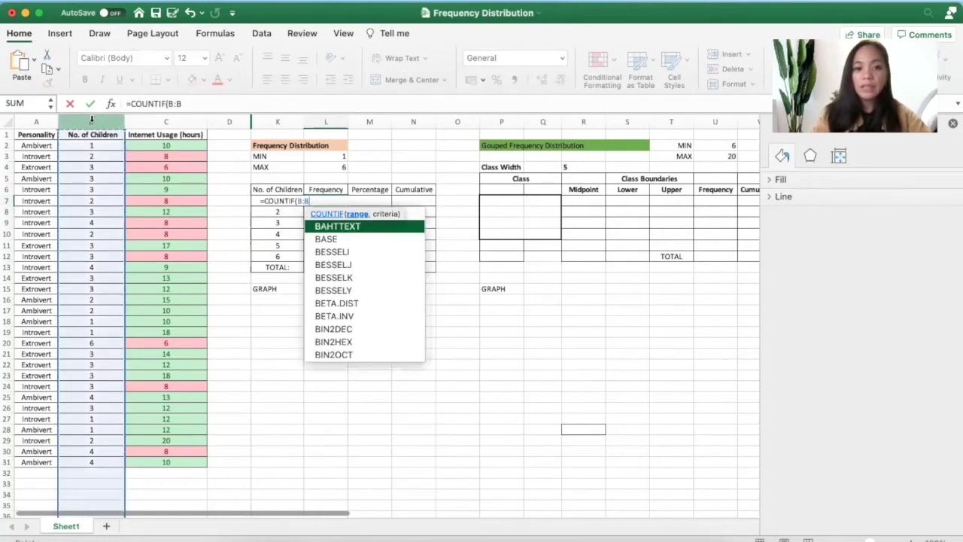
{"action": "type", "text": ","}
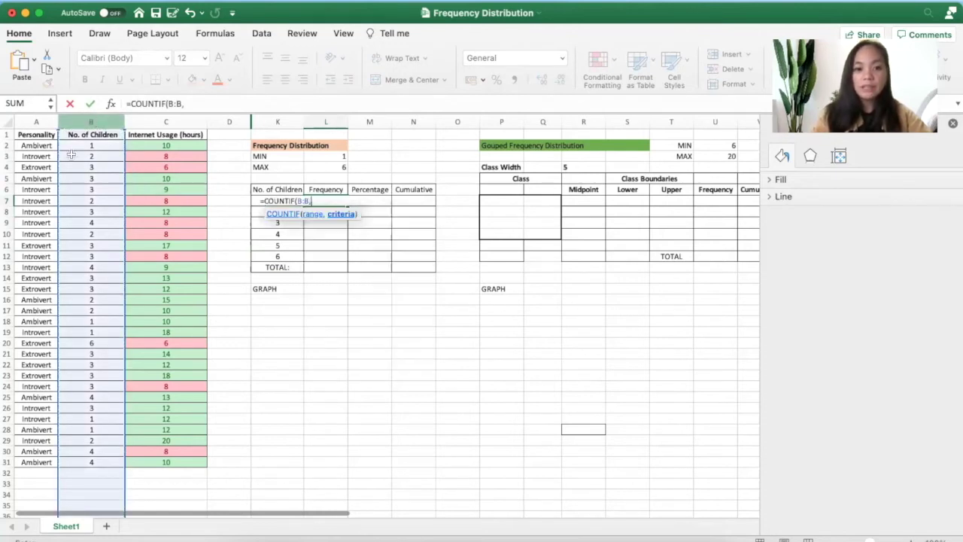
{"action": "left_click", "coordinate": [256, 201]}
{"action": "key", "text": "Down"}
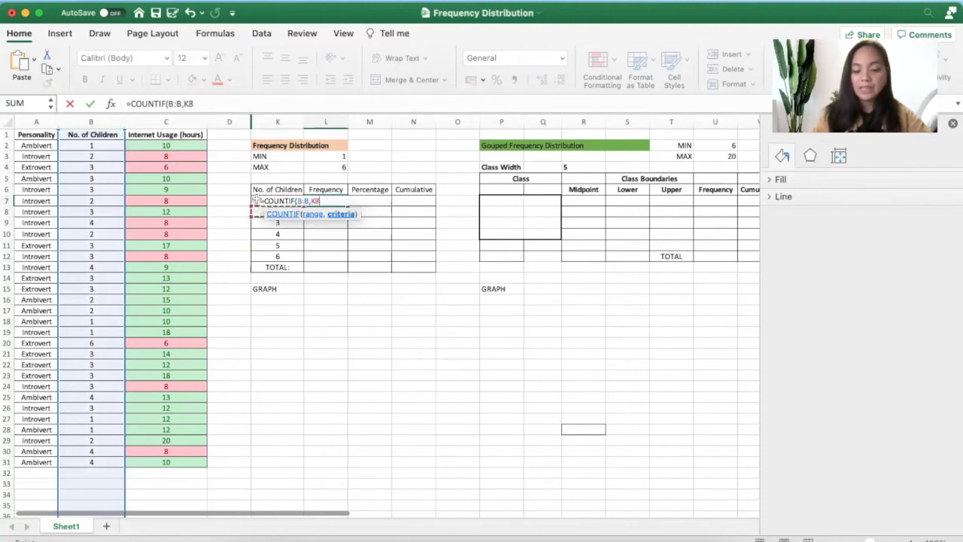
{"action": "key", "text": "Up"}
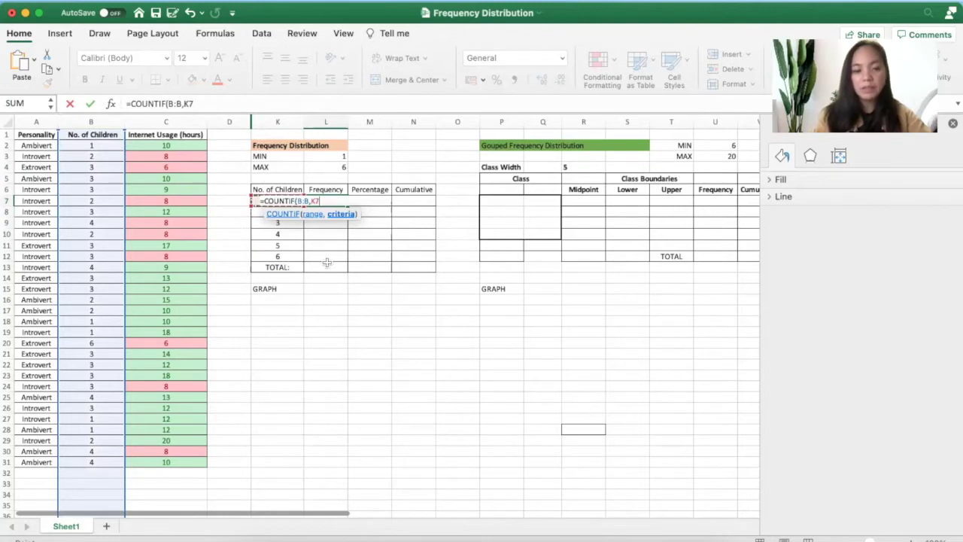
{"action": "scroll", "coordinate": [327, 262], "scroll_direction": "up", "scroll_amount": 5}
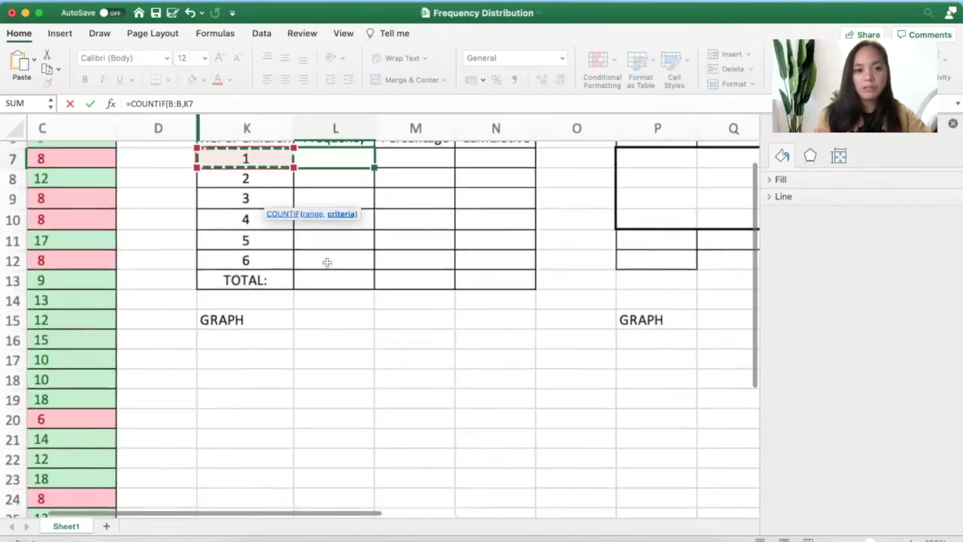
{"action": "scroll", "coordinate": [327, 262], "scroll_direction": "down", "scroll_amount": 5}
{"action": "scroll", "coordinate": [320, 173], "scroll_direction": "up", "scroll_amount": 1}
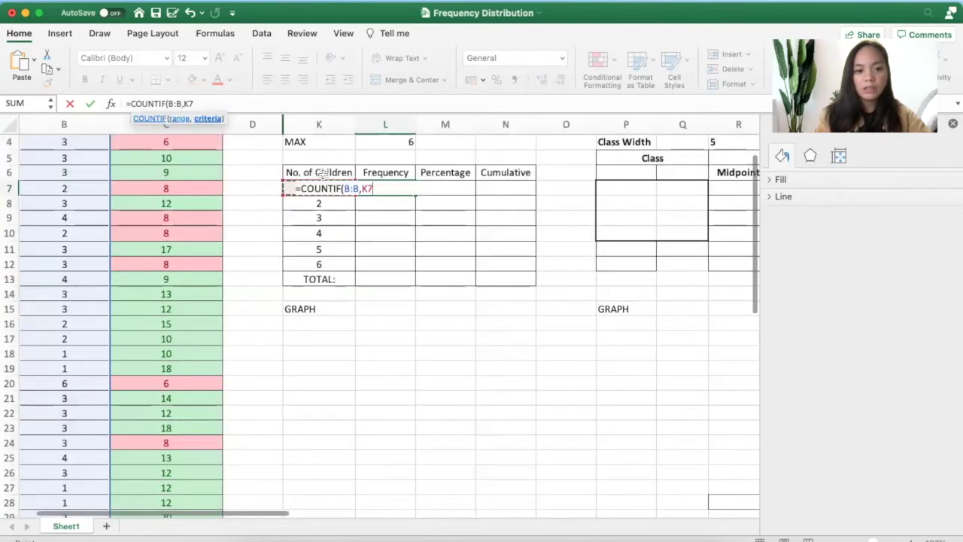
{"action": "key", "text": "Return"}
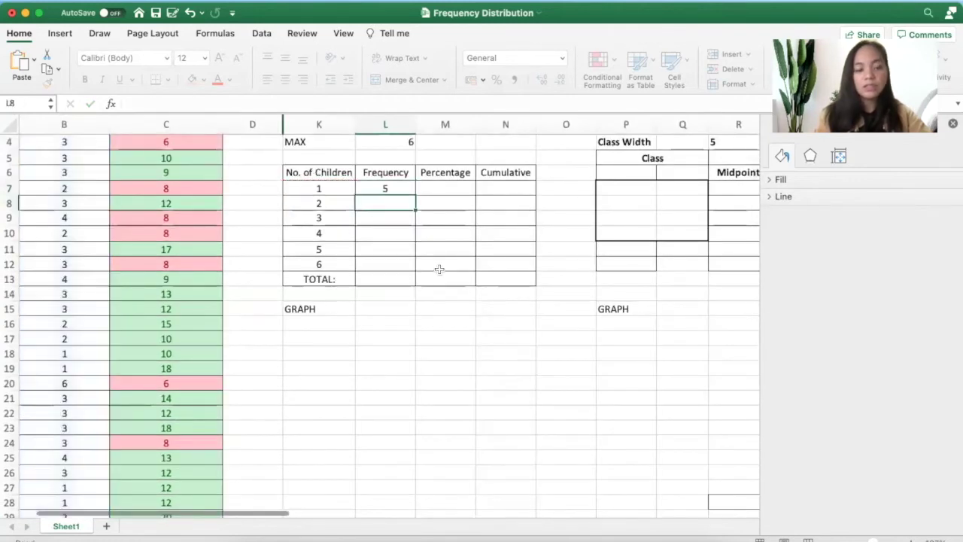
{"action": "scroll", "coordinate": [443, 292], "scroll_direction": "down", "scroll_amount": 3}
{"action": "scroll", "coordinate": [443, 292], "scroll_direction": "down", "scroll_amount": 1}
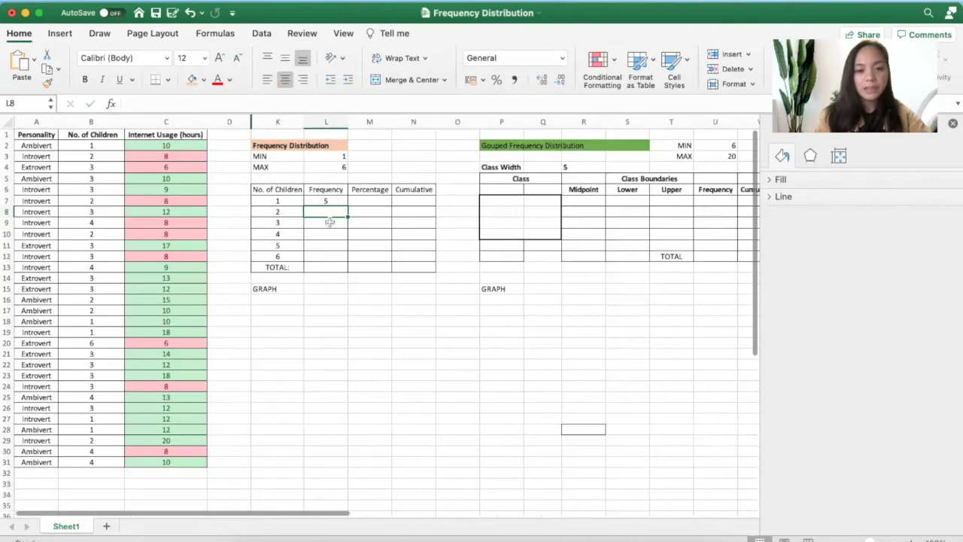
{"action": "scroll", "coordinate": [331, 218], "scroll_direction": "up", "scroll_amount": 3}
{"action": "scroll", "coordinate": [331, 218], "scroll_direction": "down", "scroll_amount": 3}
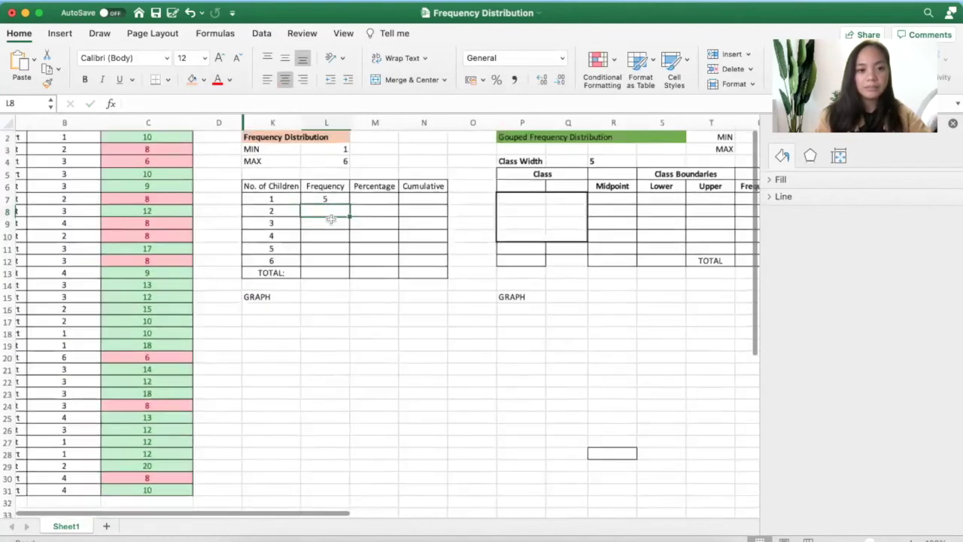
{"action": "scroll", "coordinate": [331, 219], "scroll_direction": "up", "scroll_amount": 1}
{"action": "scroll", "coordinate": [331, 218], "scroll_direction": "up", "scroll_amount": 1}
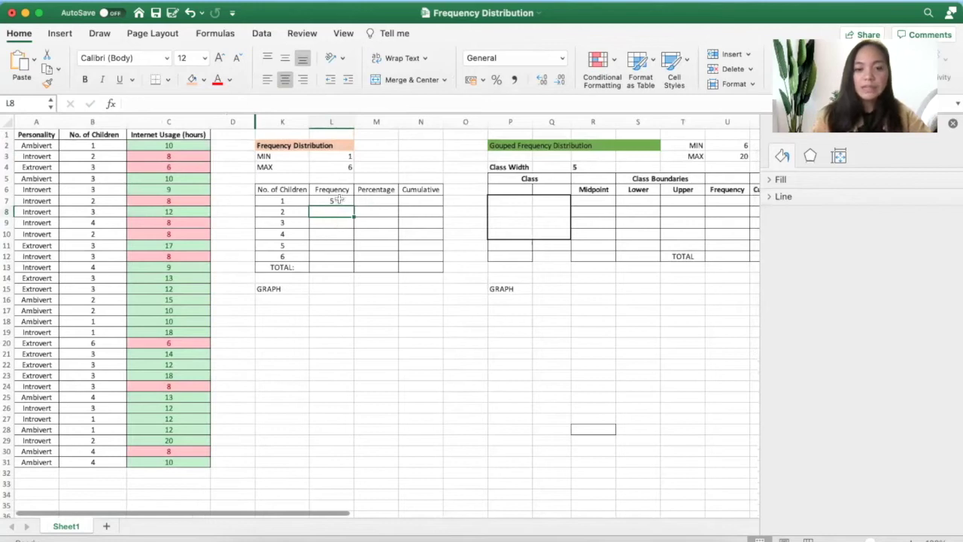
Step: Enter =COUNTIF(B:B,K8) in L8 for the two-children frequency
{"action": "left_click", "coordinate": [369, 199]}
{"action": "key", "text": "Left"}
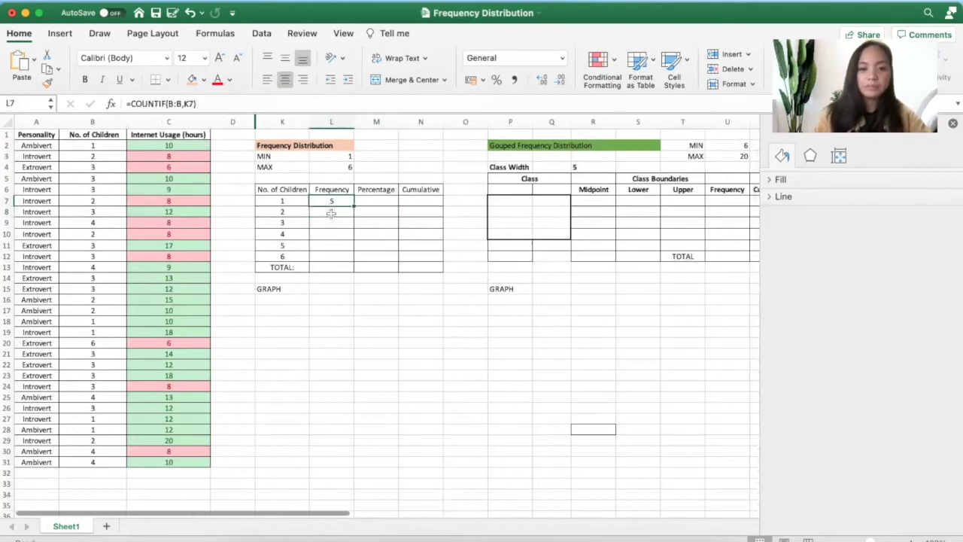
{"action": "left_click", "coordinate": [331, 214]}
{"action": "type", "text": "="}
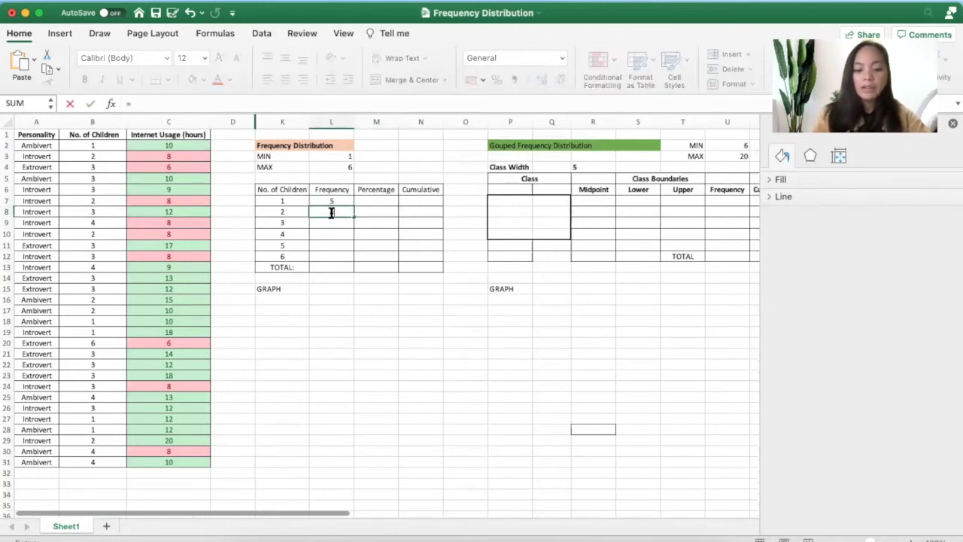
{"action": "type", "text": "co"}
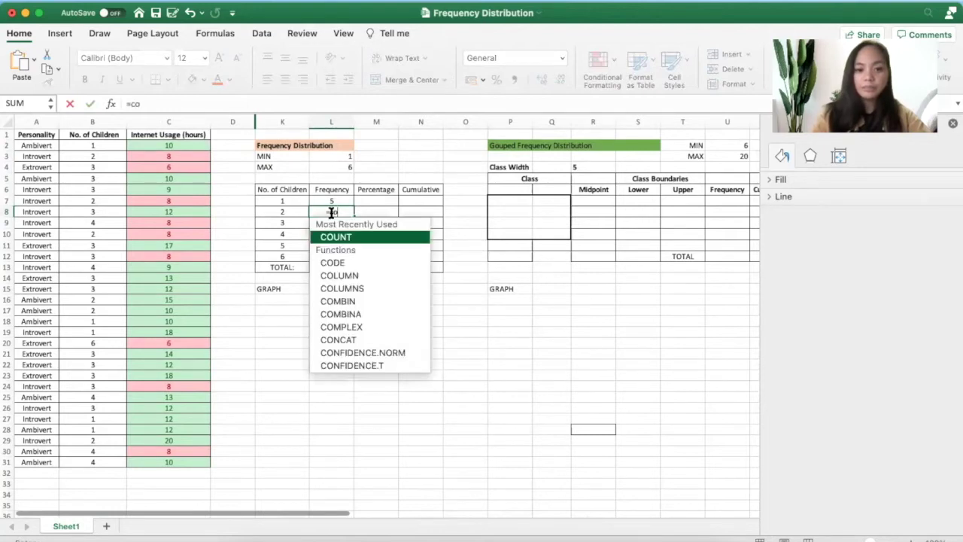
{"action": "type", "text": "un"}
{"action": "double_click", "coordinate": [353, 300]}
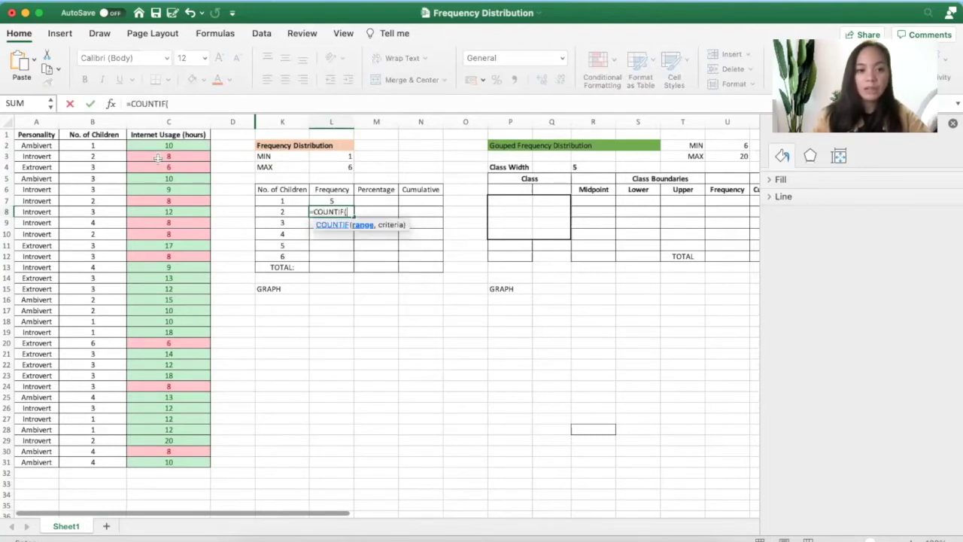
{"action": "left_click", "coordinate": [108, 119]}
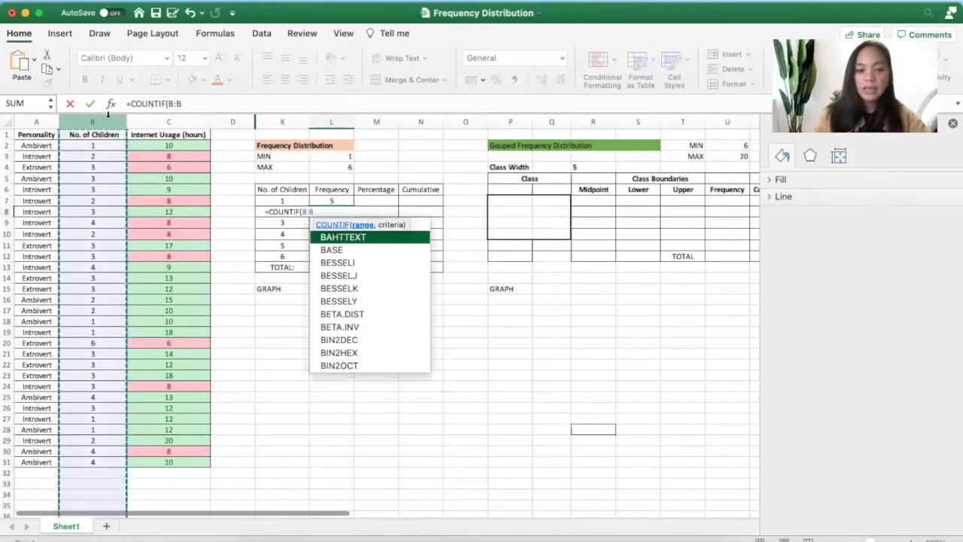
{"action": "type", "text": ","}
{"action": "left_click", "coordinate": [258, 213]}
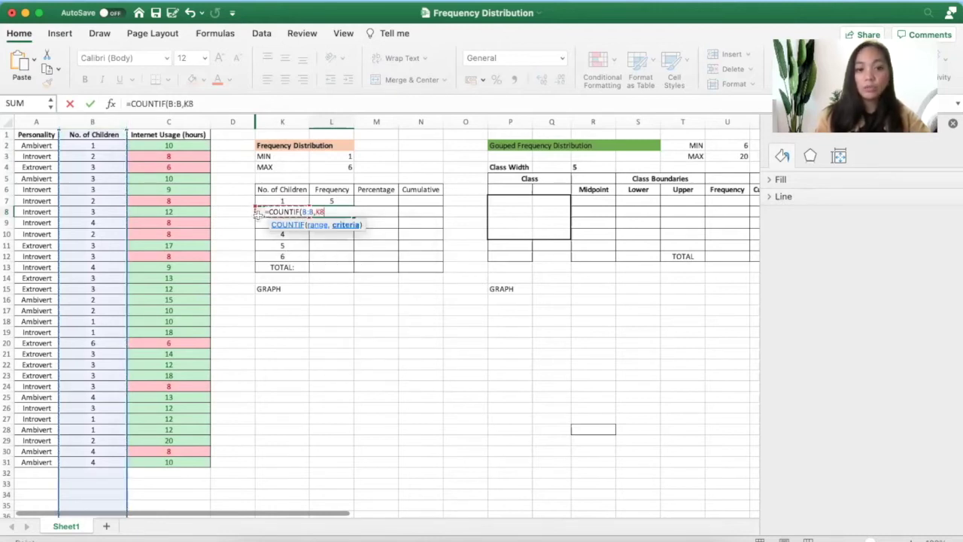
{"action": "key", "text": "Return"}
Step: Compare the L7 and L8 formulas, then fill L7's COUNTIF down to L12
{"action": "left_click", "coordinate": [343, 214]}
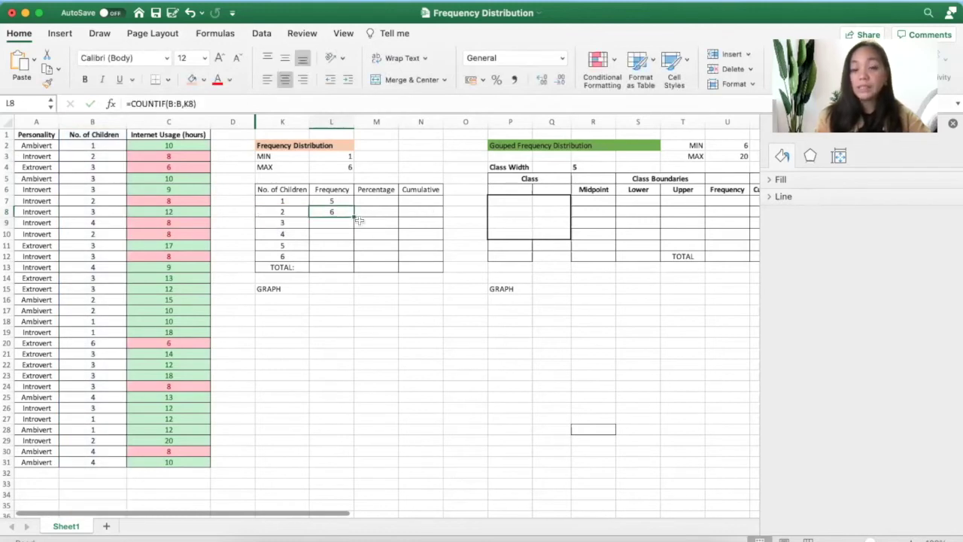
{"action": "left_click", "coordinate": [337, 200]}
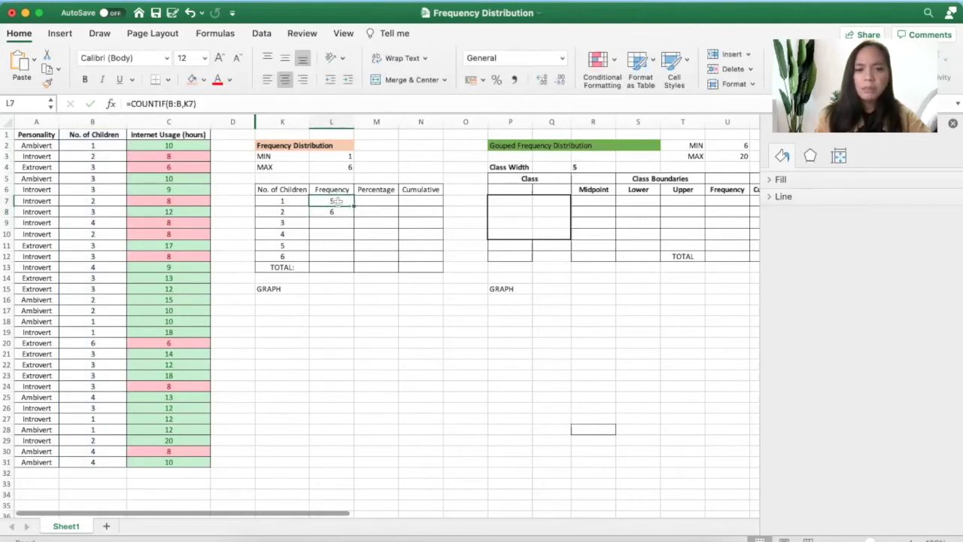
{"action": "left_click", "coordinate": [374, 214]}
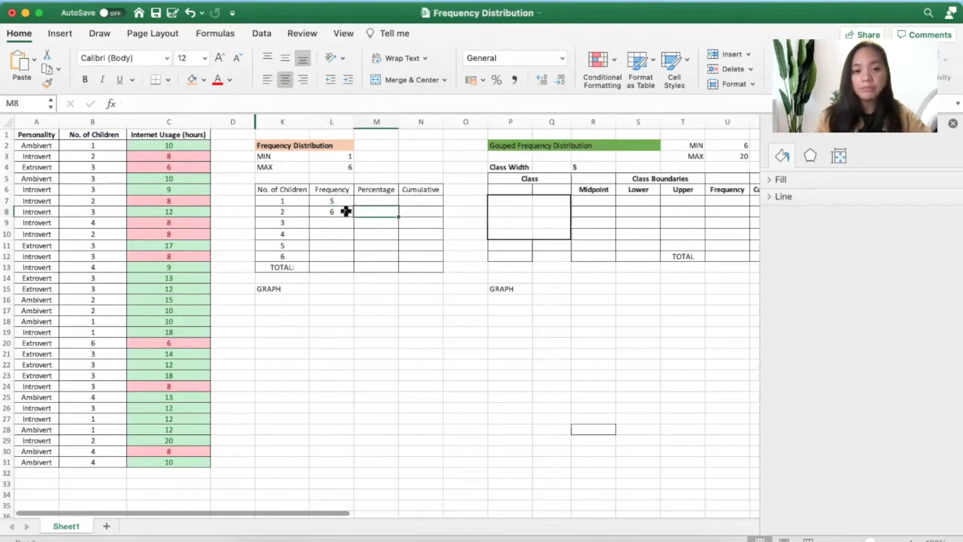
{"action": "left_click", "coordinate": [344, 201]}
{"action": "left_click", "coordinate": [197, 104]}
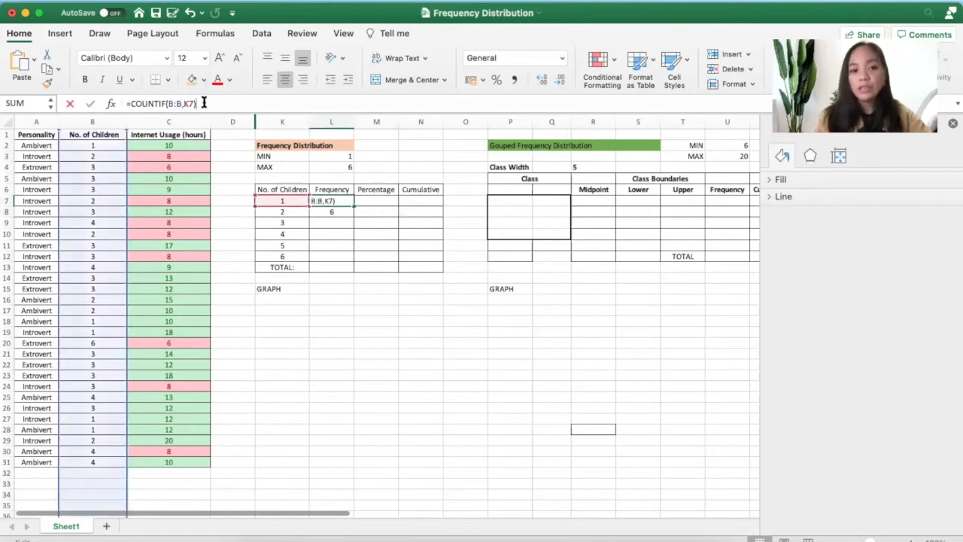
{"action": "left_click", "coordinate": [342, 200]}
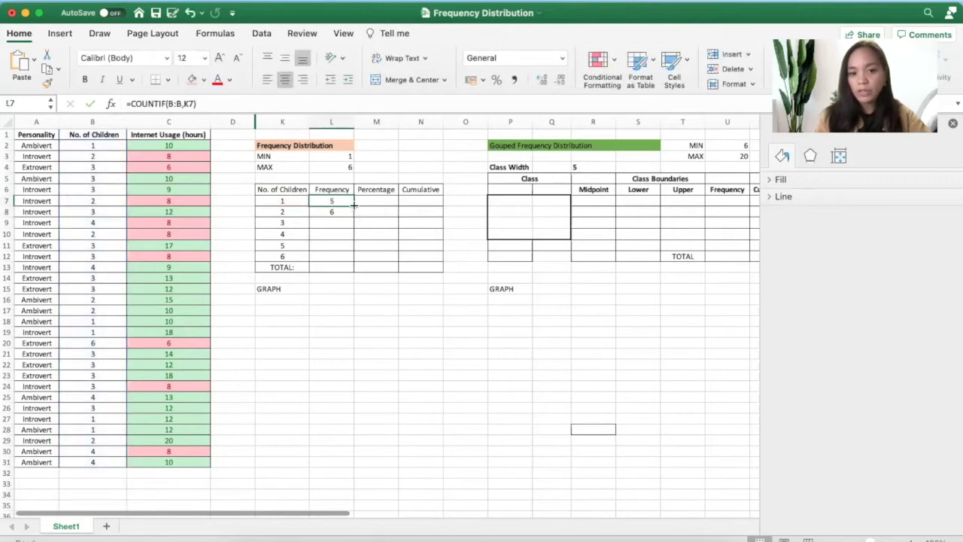
{"action": "left_click_drag", "start_coordinate": [353, 205], "coordinate": [347, 259]}
{"action": "left_click", "coordinate": [427, 322]}
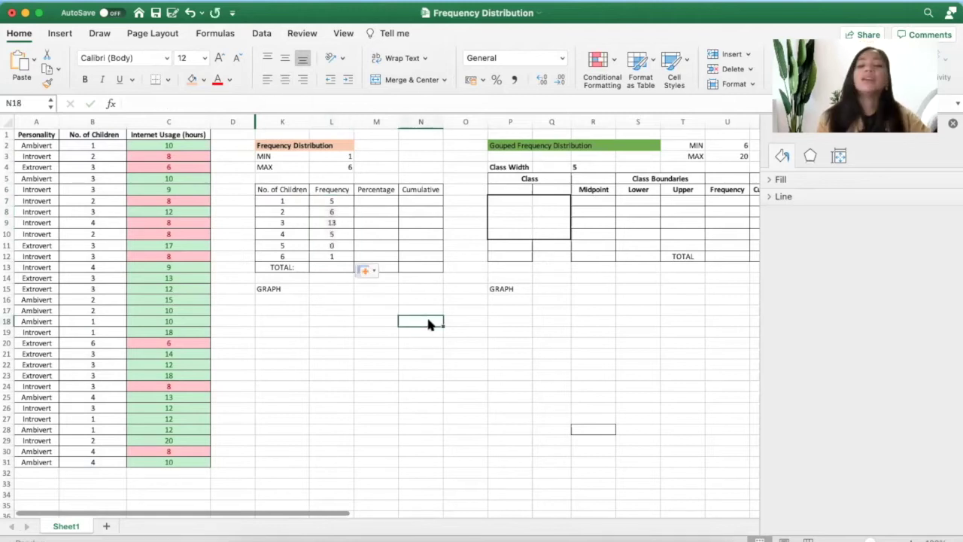
Step: Review the filled frequencies 5, 6, 13, 5, 0, 1 against their child counts
{"action": "left_click", "coordinate": [330, 246]}
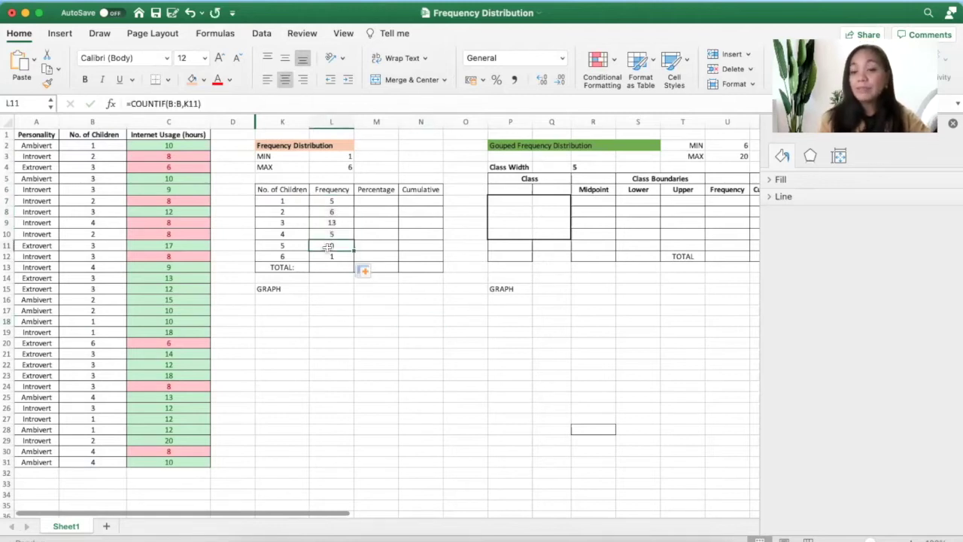
{"action": "key", "text": "Left"}
{"action": "key", "text": "Right"}
{"action": "key", "text": "Down"}
{"action": "key", "text": "Left"}
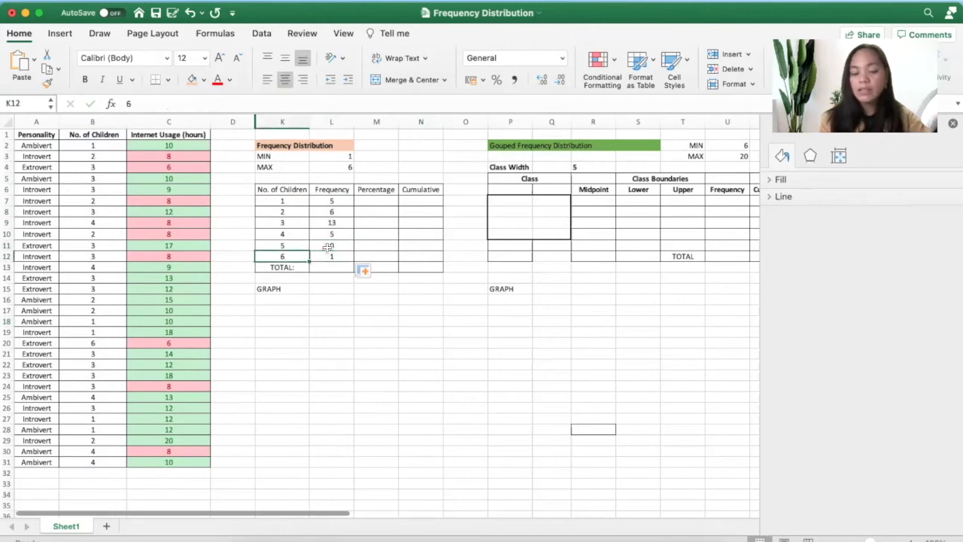
{"action": "key", "text": "Up"}
{"action": "key", "text": "Up"}
{"action": "key", "text": "Up"}
{"action": "key", "text": "Up"}
{"action": "key", "text": "Up"}
{"action": "key", "text": "Down"}
{"action": "key", "text": "Down"}
{"action": "key", "text": "Down"}
{"action": "key", "text": "Down"}
{"action": "key", "text": "Down"}
{"action": "key", "text": "Right"}
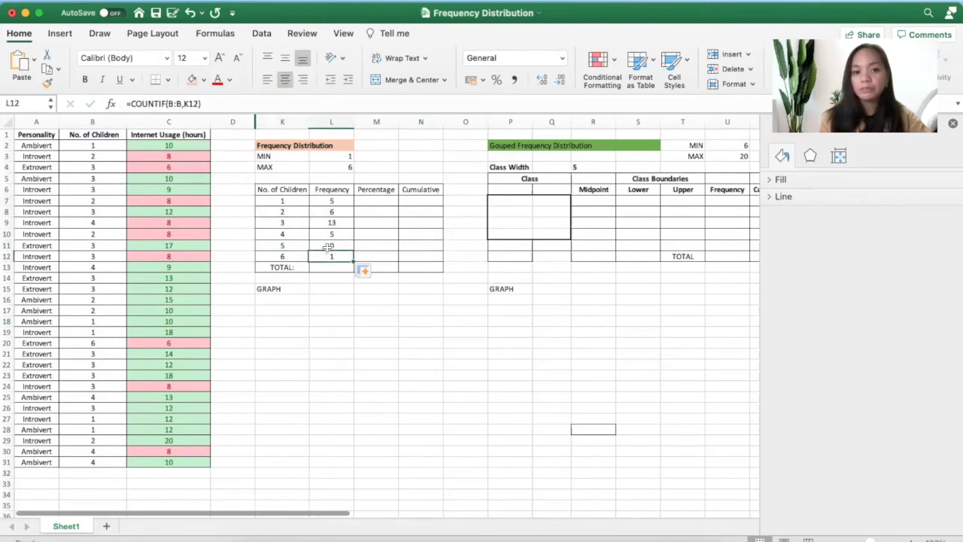
{"action": "key", "text": "Up"}
{"action": "key", "text": "Down"}
{"action": "key", "text": "Right"}
{"action": "key", "text": "Left"}
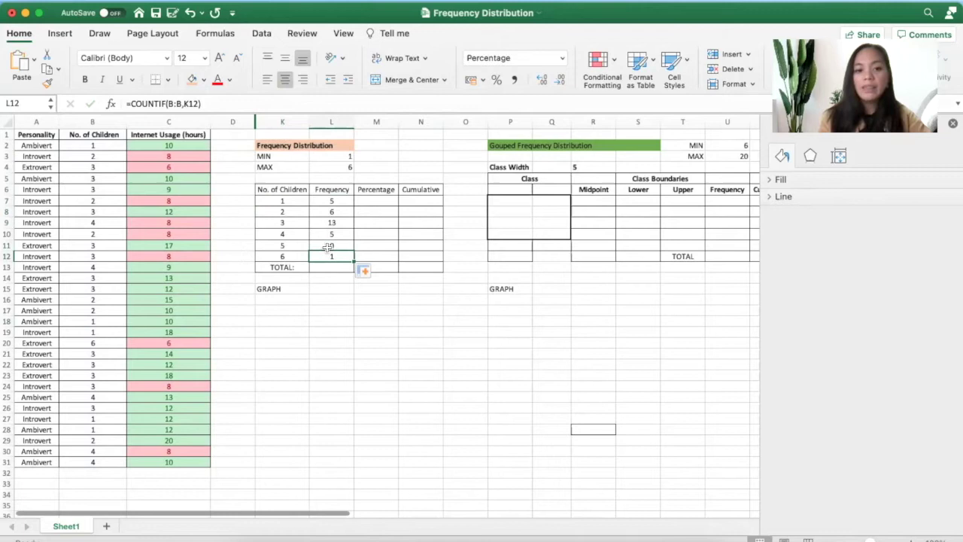
{"action": "key", "text": "Down"}
Step: Total the frequencies in L13 with =SUM(L7:L12), giving 30
{"action": "type", "text": "=sum"}
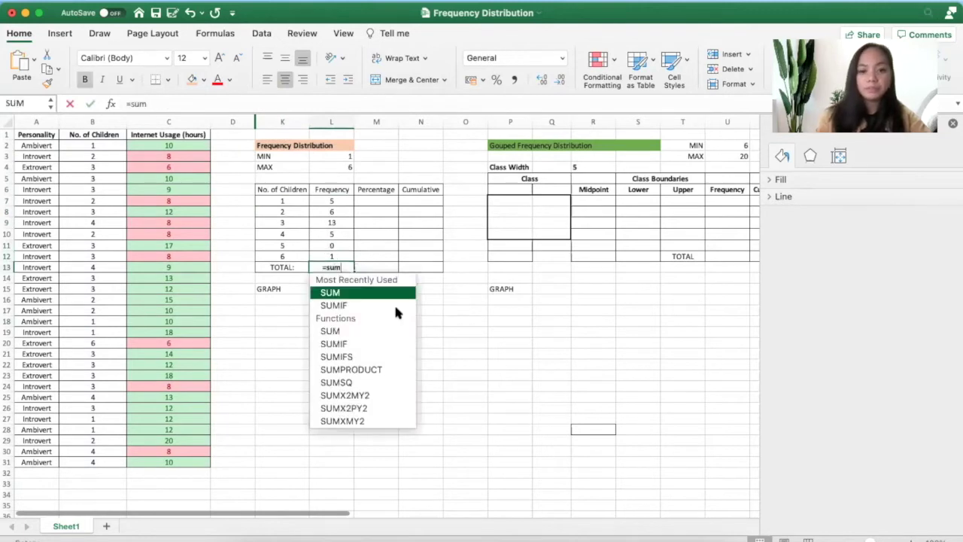
{"action": "double_click", "coordinate": [382, 300]}
{"action": "left_click_drag", "start_coordinate": [332, 256], "coordinate": [335, 201]}
{"action": "key", "text": "Return"}
{"action": "left_click", "coordinate": [421, 222]}
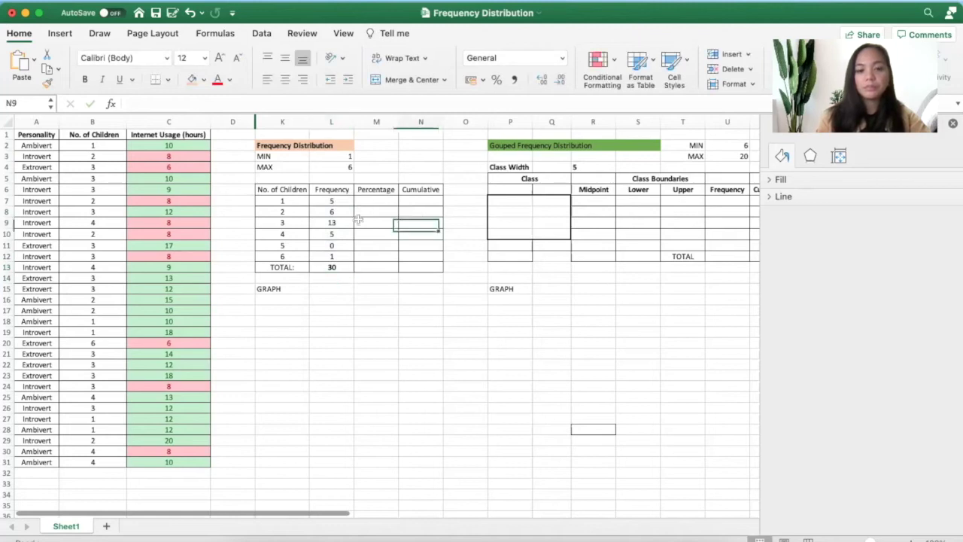
{"action": "left_click", "coordinate": [340, 211]}
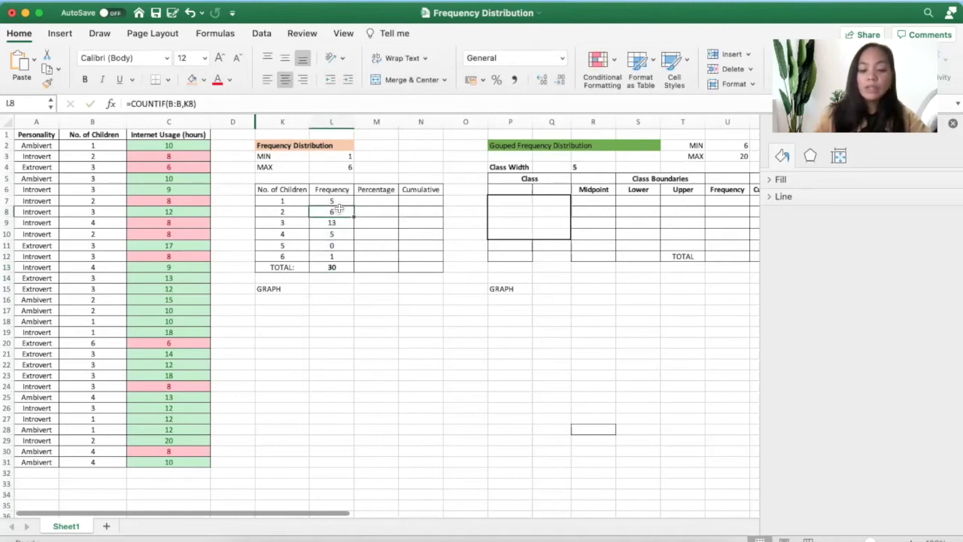
Step: Rebuild the two-children count in L8 as =COUNTIF(B:B,K8)
{"action": "type", "text": "co"}
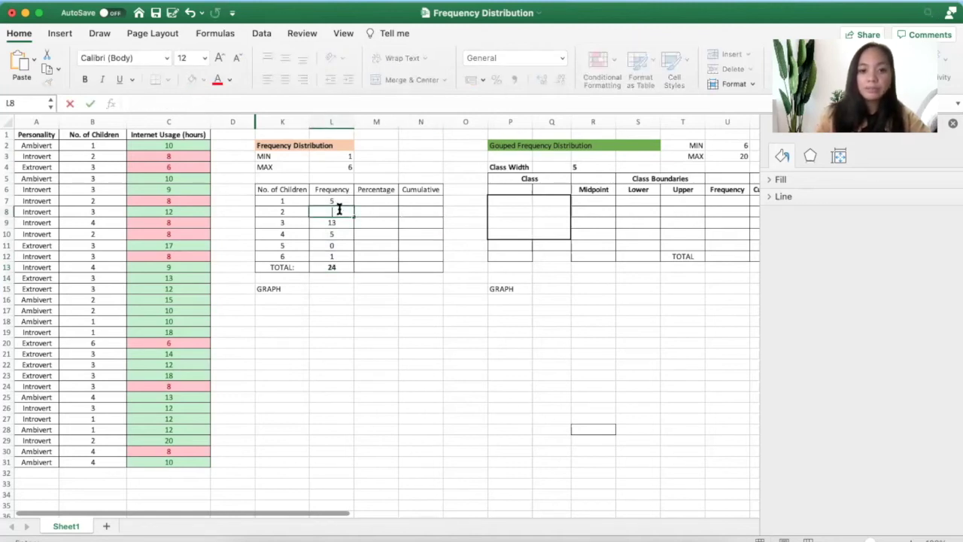
{"action": "type", "text": "=coun"}
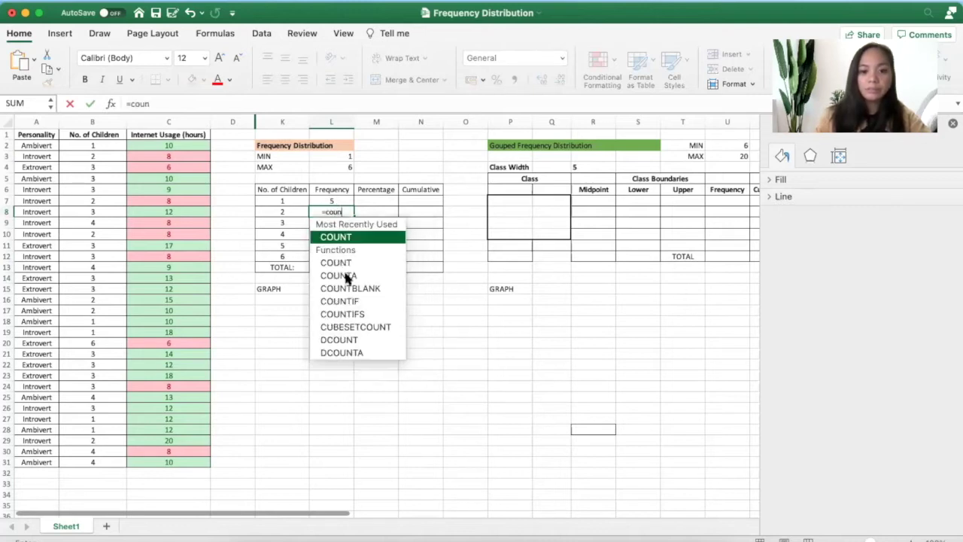
{"action": "left_click", "coordinate": [359, 302]}
{"action": "double_click", "coordinate": [359, 302]}
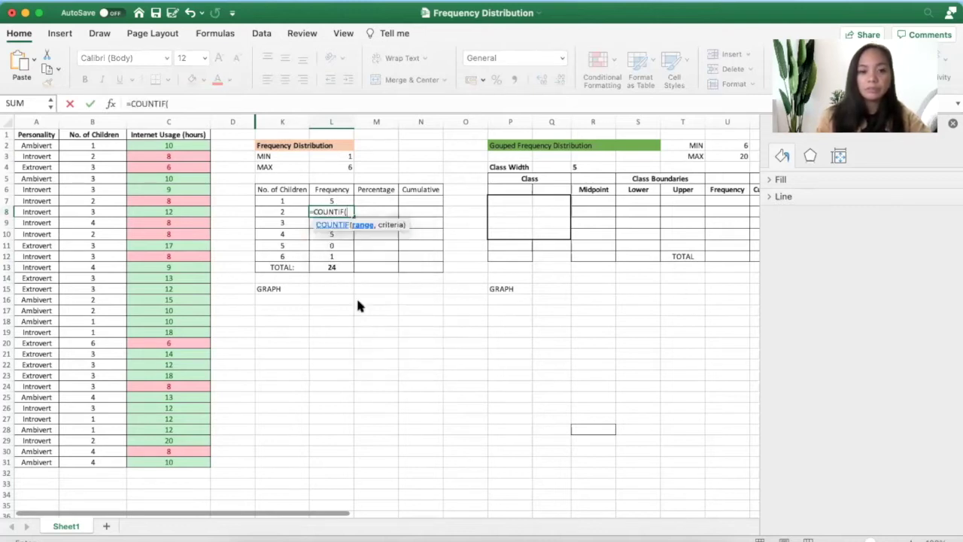
{"action": "left_click", "coordinate": [98, 120]}
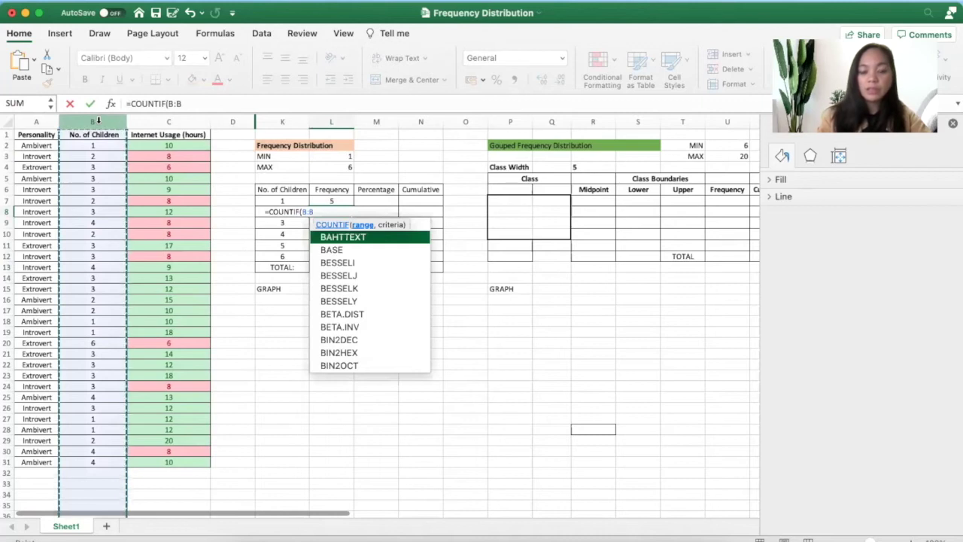
{"action": "type", "text": ","}
{"action": "key", "text": "Left"}
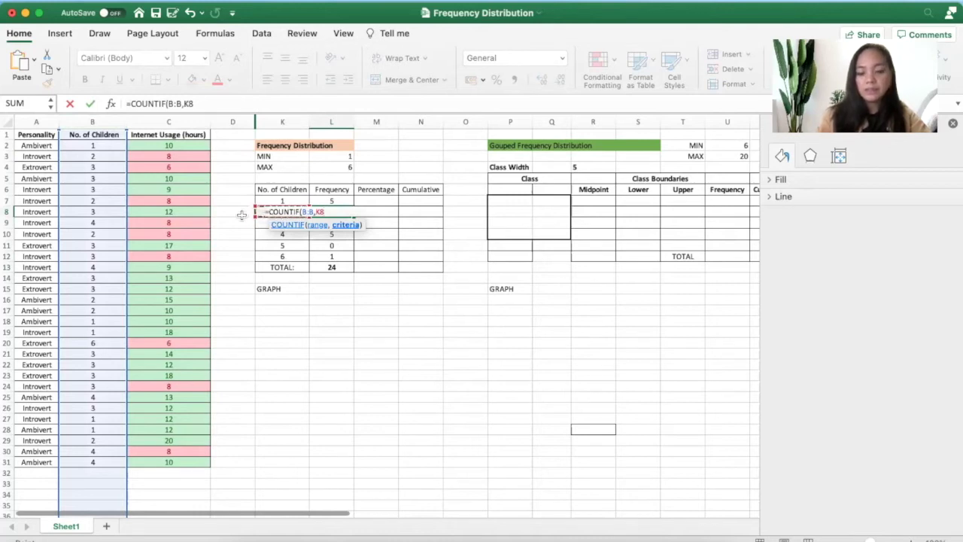
{"action": "type", "text": ")"}
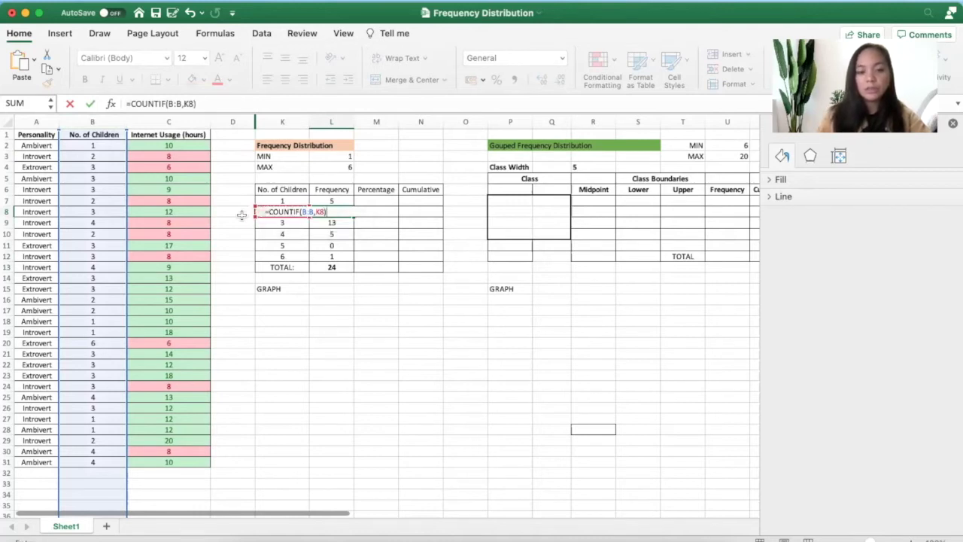
{"action": "key", "text": "Return"}
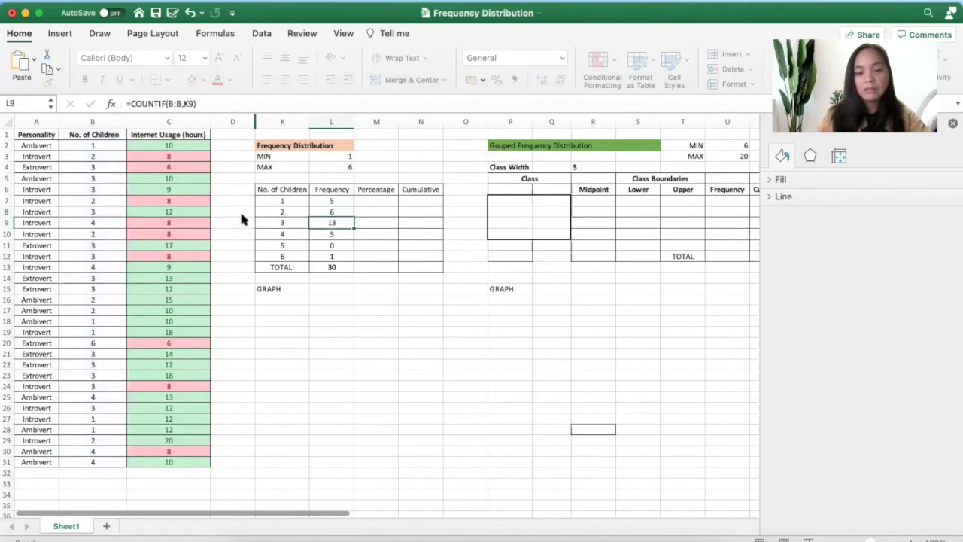
Step: Copy L8's COUNTIF formula and fill it down to L12
{"action": "key", "text": "Up"}
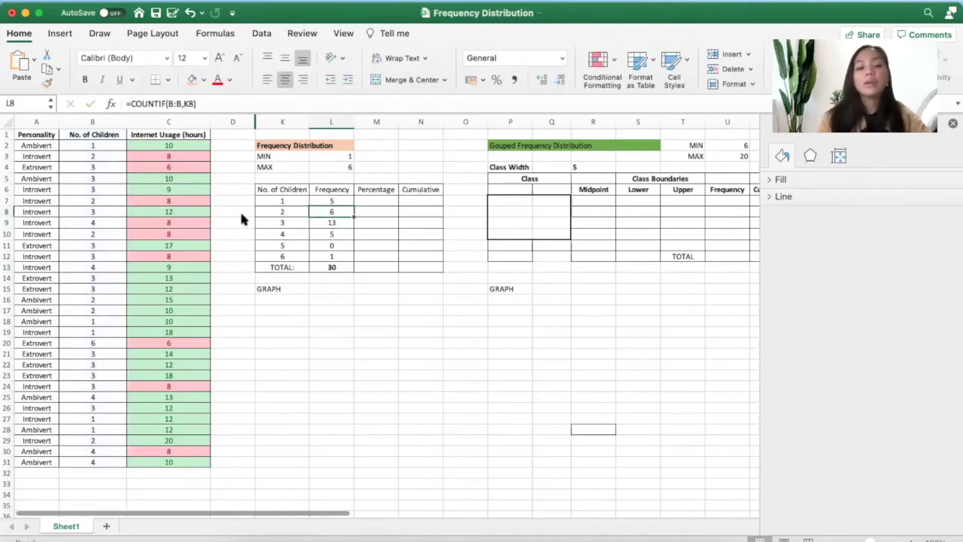
{"action": "key", "text": "ctrl+c"}
{"action": "key", "text": "Down"}
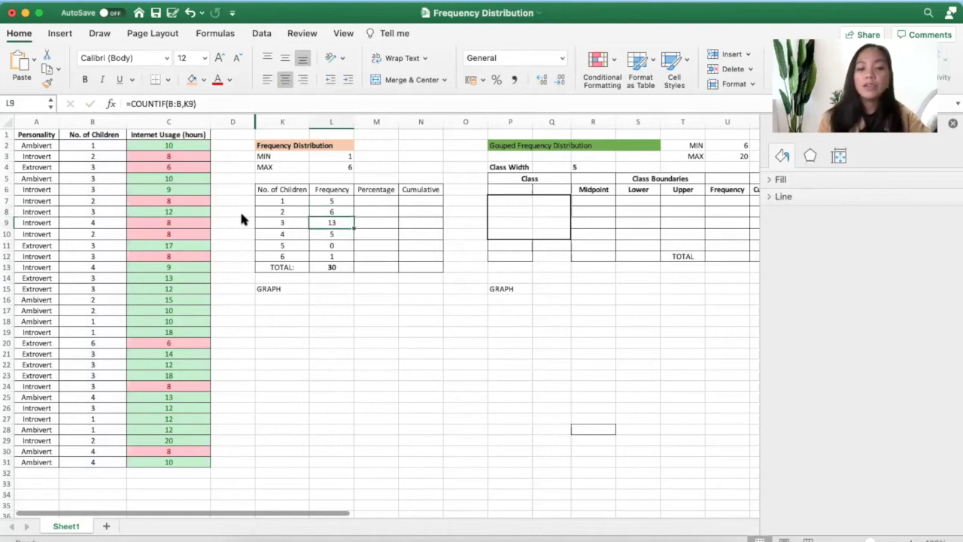
{"action": "key", "text": "Up"}
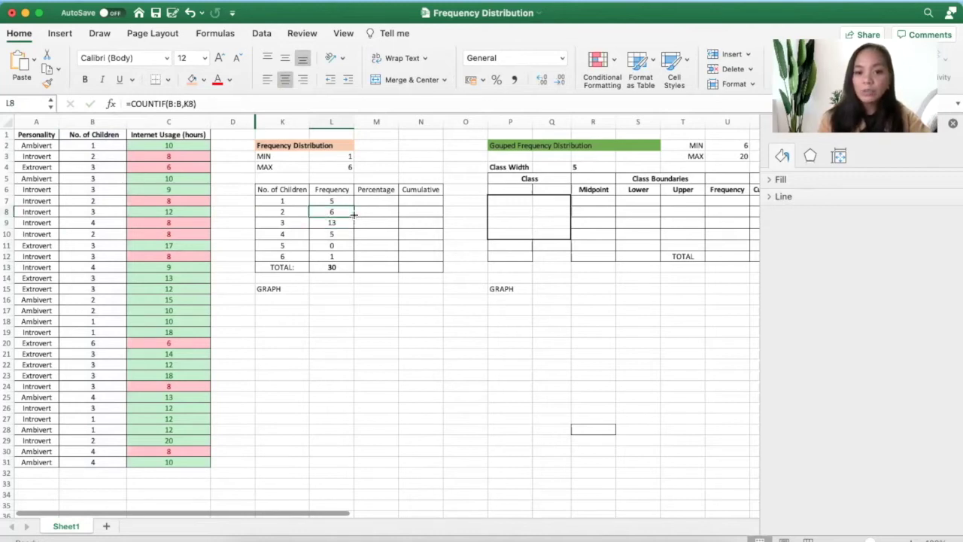
{"action": "left_click_drag", "start_coordinate": [353, 223], "coordinate": [354, 263]}
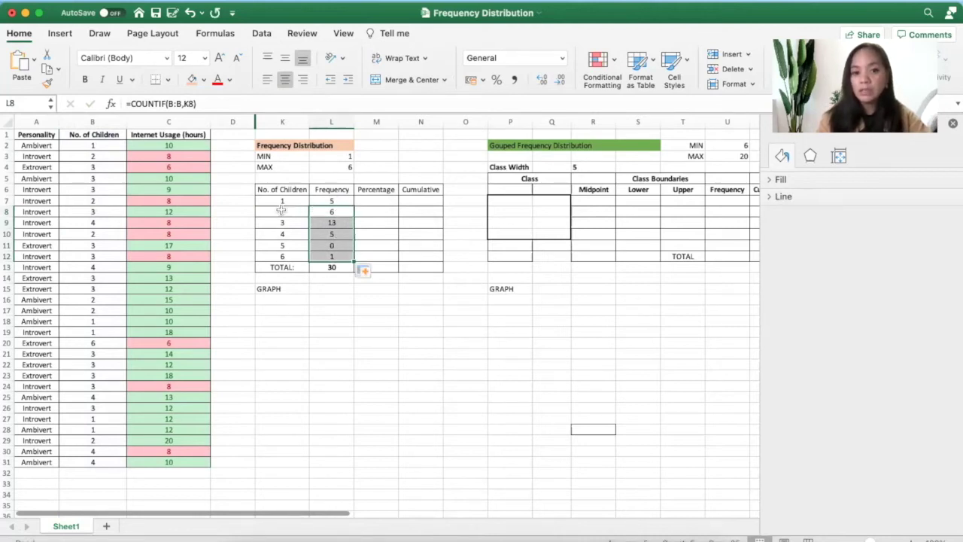
{"action": "left_click_drag", "start_coordinate": [282, 201], "coordinate": [331, 201]}
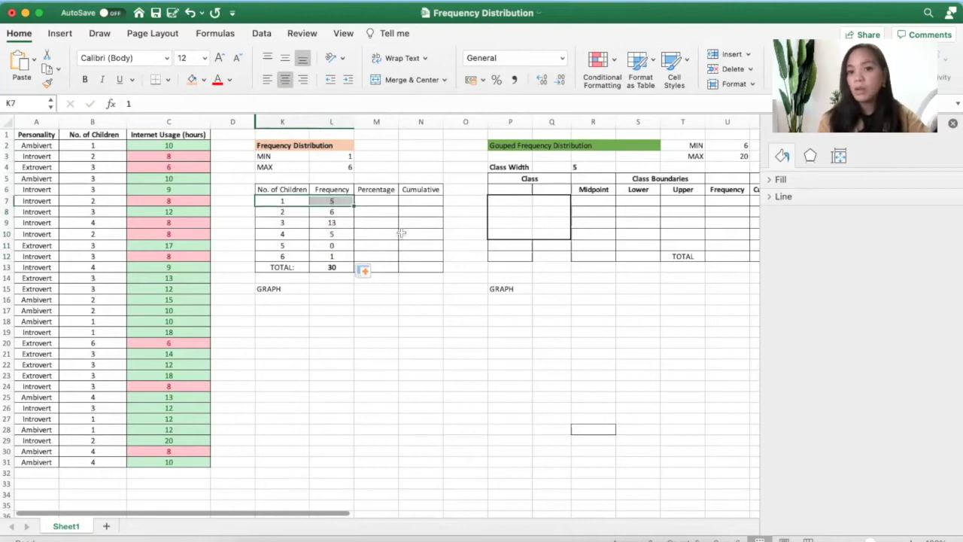
Step: Enter =L7/30 in M7 for the one-child percentage
{"action": "left_click", "coordinate": [377, 201]}
{"action": "type", "text": "="}
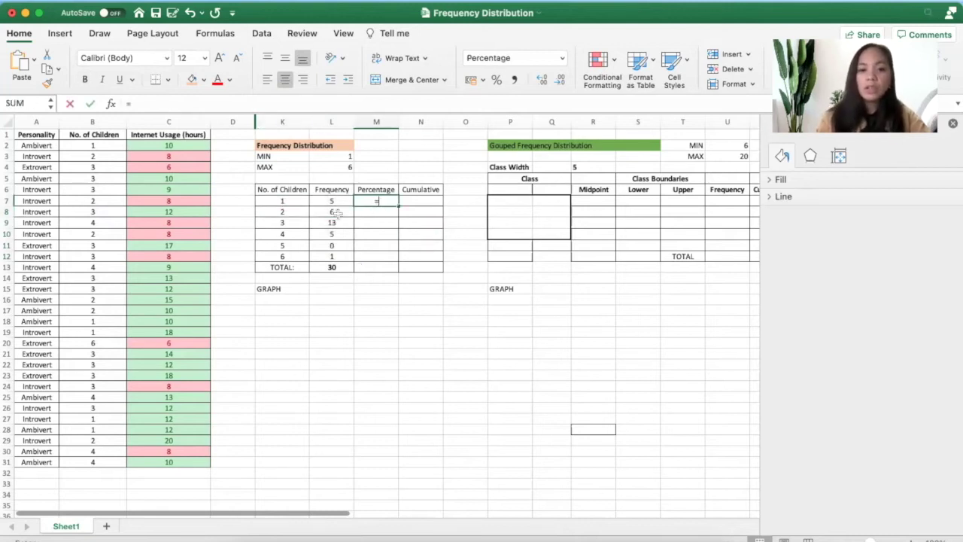
{"action": "left_click", "coordinate": [332, 201]}
{"action": "type", "text": "/"}
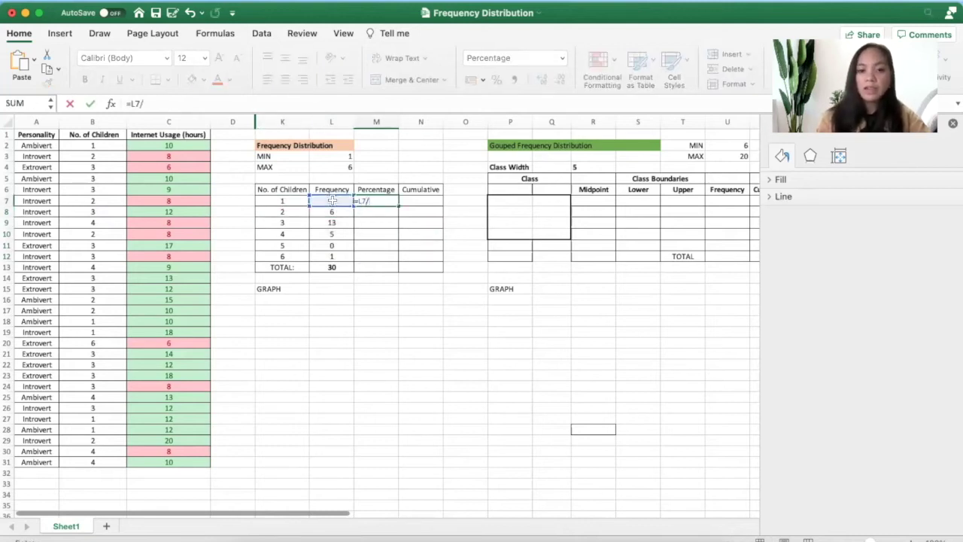
{"action": "left_click", "coordinate": [341, 270]}
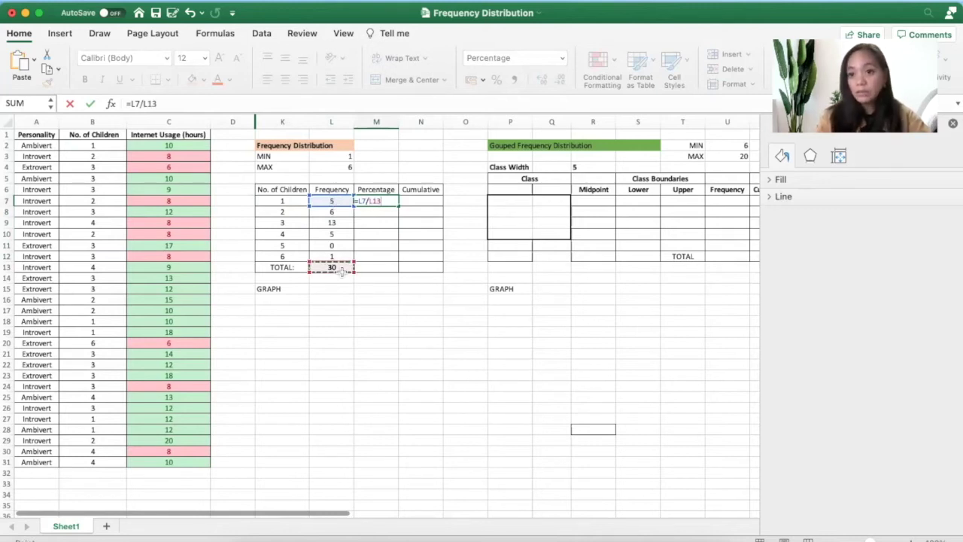
{"action": "key", "text": "BackSpace"}
{"action": "key", "text": "BackSpace"}
{"action": "key", "text": "BackSpace"}
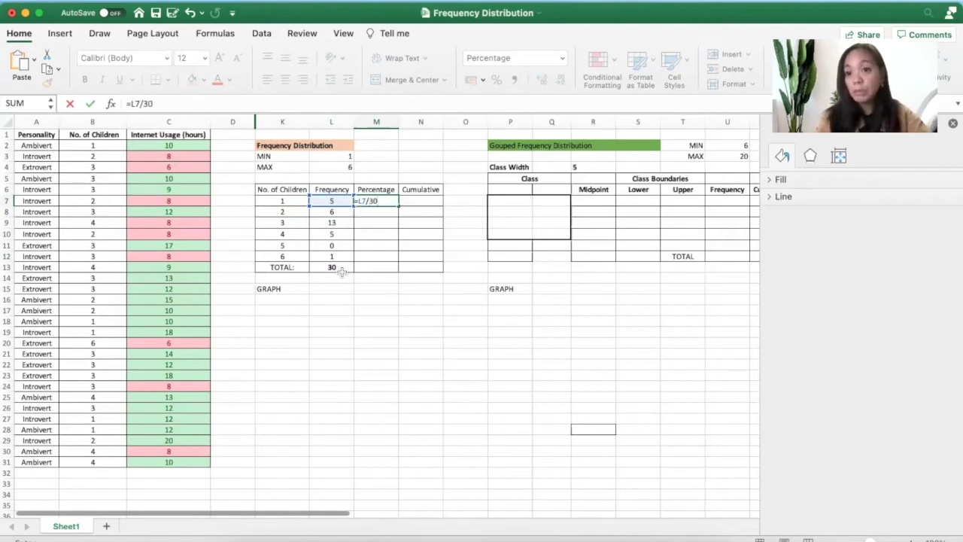
{"action": "type", "text": "30"}
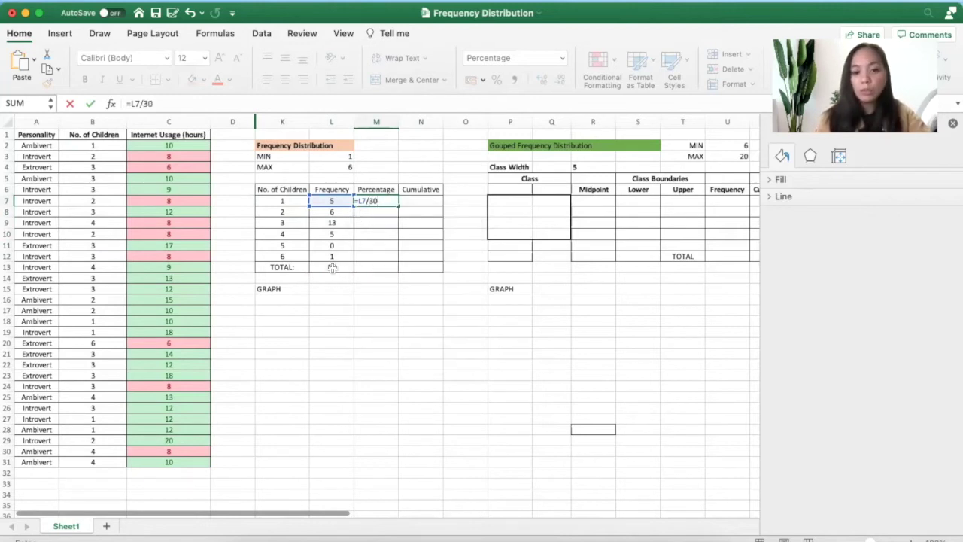
{"action": "left_click", "coordinate": [333, 268]}
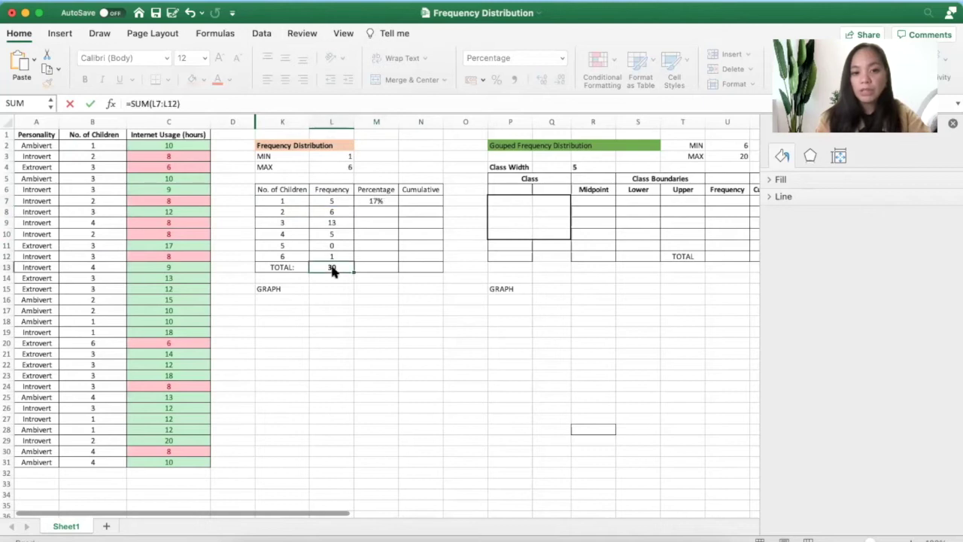
Step: Check the M7 and frequency formulas, then fill =L7/30 down to M12
{"action": "left_click", "coordinate": [391, 199]}
{"action": "left_click", "coordinate": [335, 211]}
{"action": "left_click", "coordinate": [377, 201]}
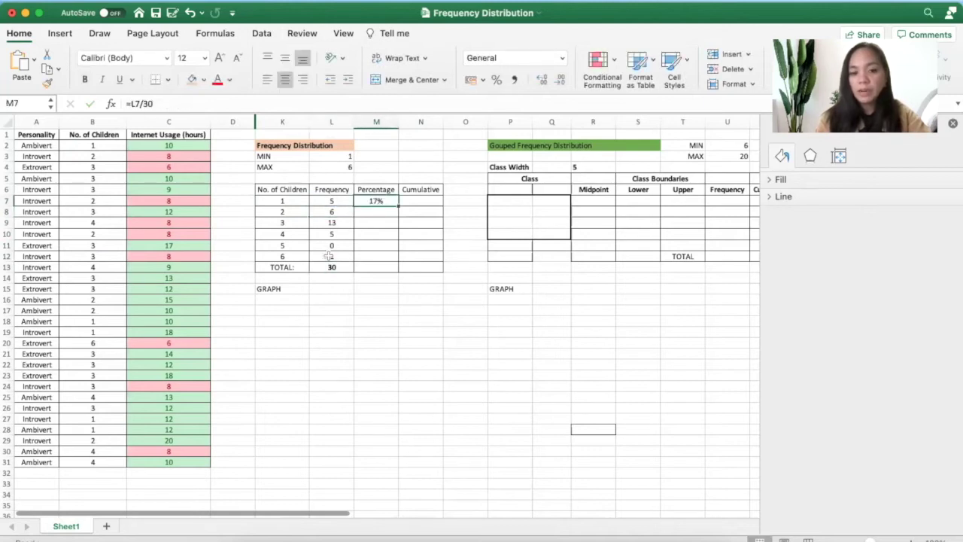
{"action": "left_click", "coordinate": [336, 200]}
{"action": "left_click", "coordinate": [337, 269]}
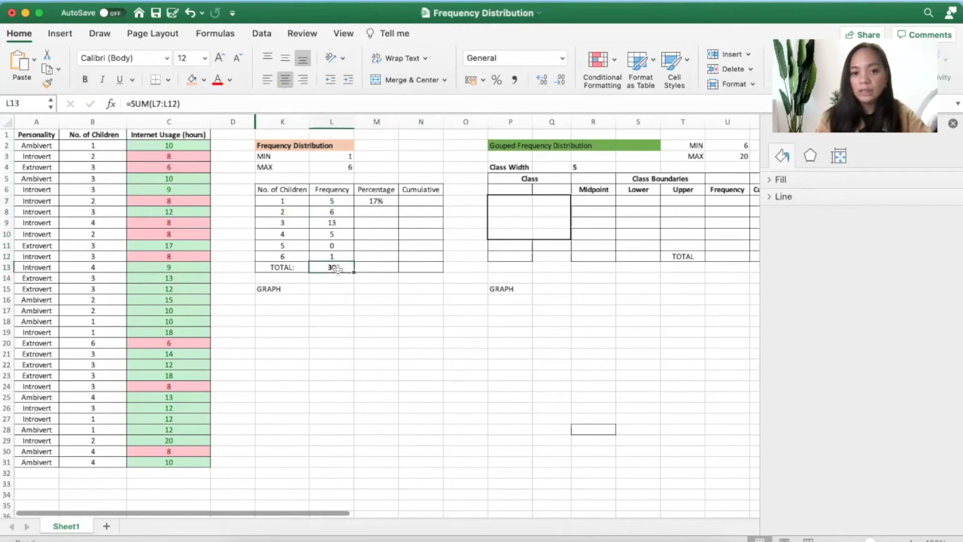
{"action": "left_click", "coordinate": [388, 201]}
{"action": "left_click_drag", "start_coordinate": [399, 203], "coordinate": [394, 260]}
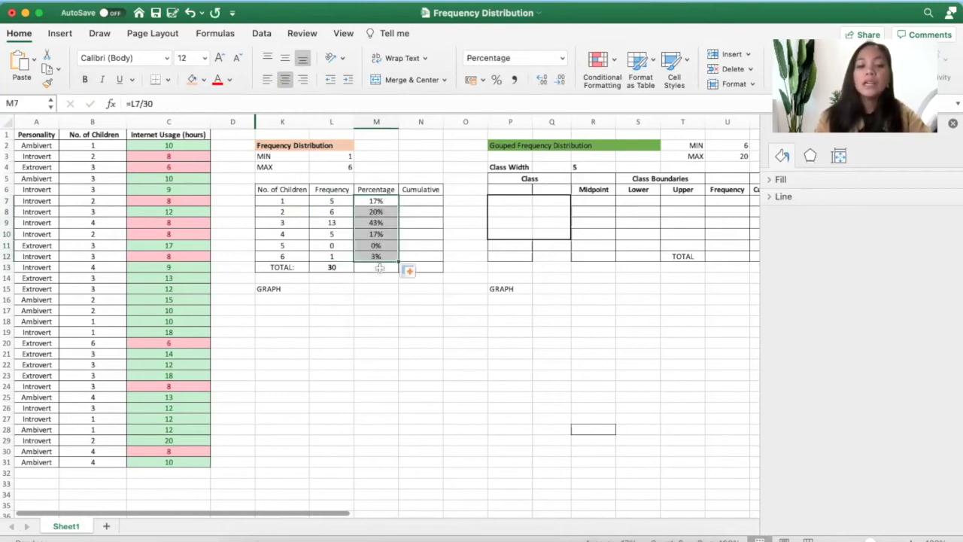
Step: Total the percentages in M13 with =SUM(M7:M12), reaching 100%
{"action": "left_click", "coordinate": [380, 268]}
{"action": "type", "text": "=sum"}
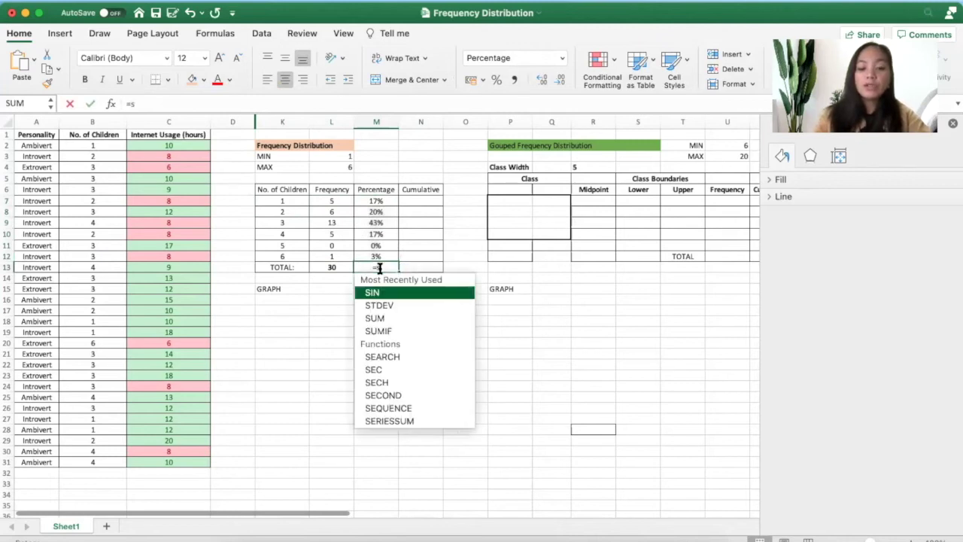
{"action": "double_click", "coordinate": [405, 293]}
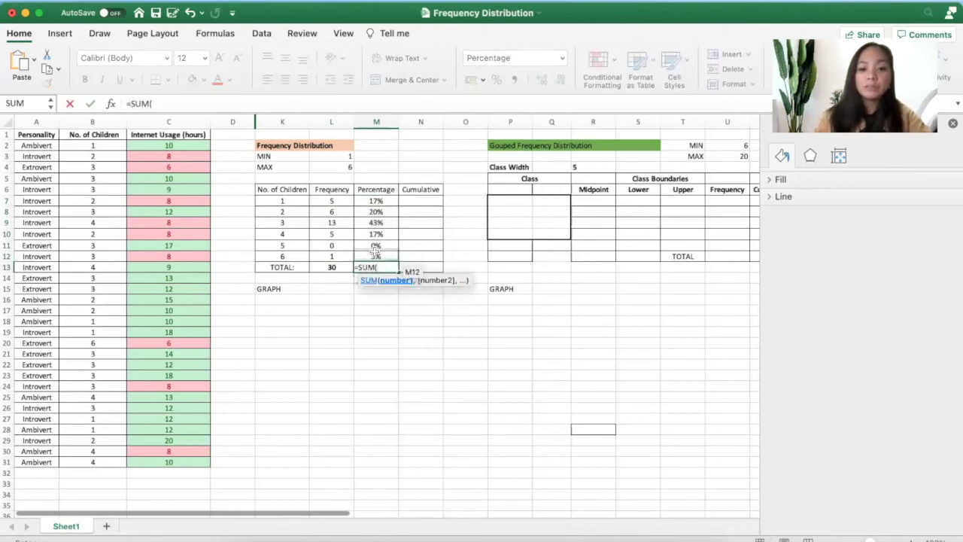
{"action": "left_click_drag", "start_coordinate": [375, 254], "coordinate": [374, 201]}
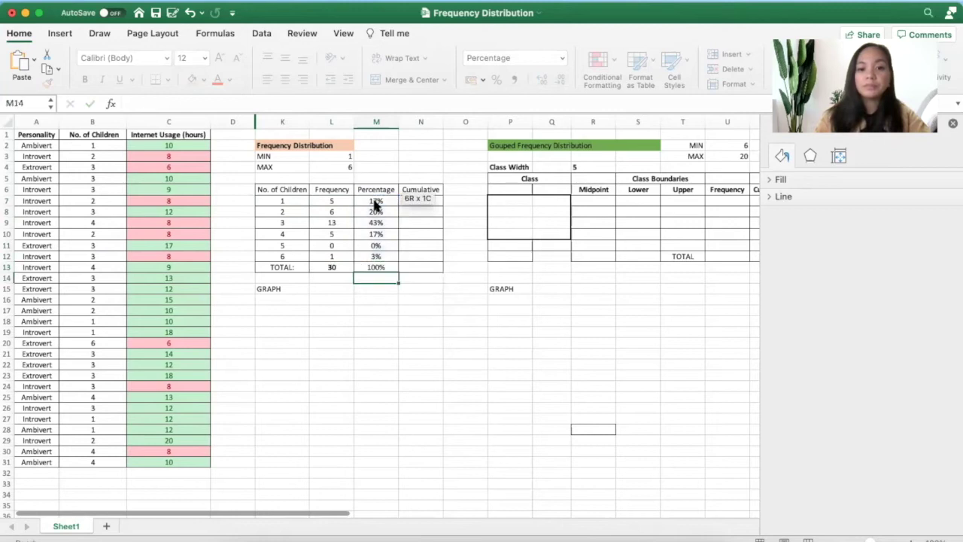
{"action": "left_click_drag", "start_coordinate": [377, 203], "coordinate": [377, 257]}
{"action": "key", "text": "Up"}
{"action": "key", "text": "Up"}
{"action": "left_click", "coordinate": [561, 58]}
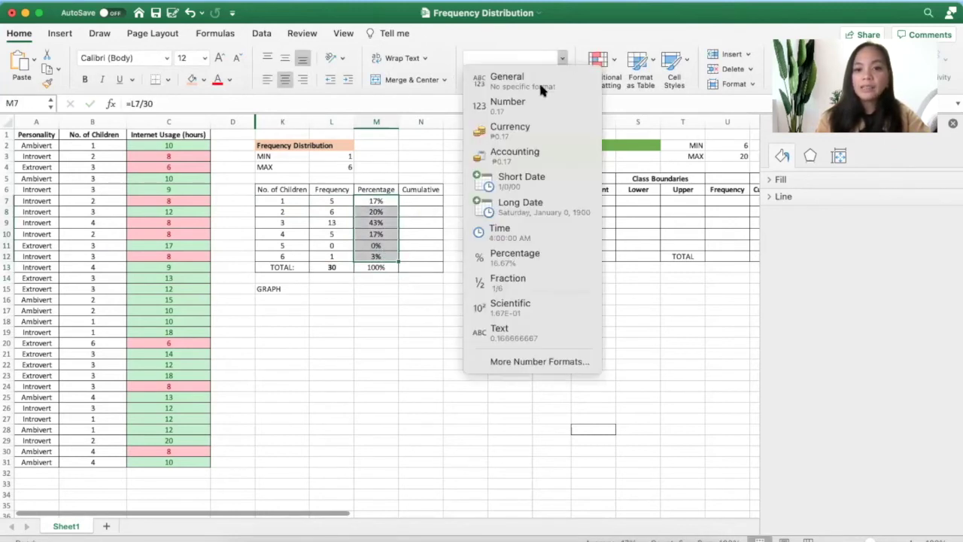
{"action": "left_click", "coordinate": [537, 82]}
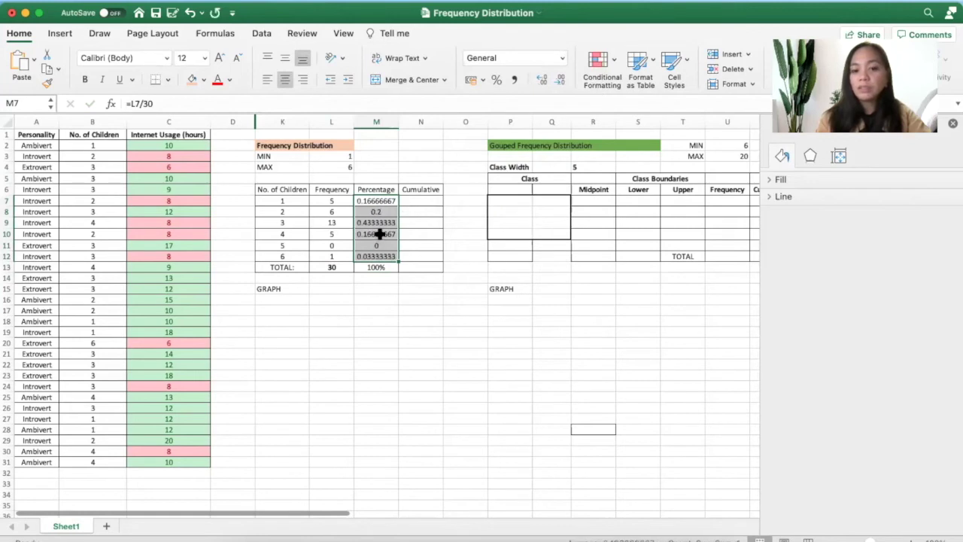
{"action": "left_click", "coordinate": [497, 80]}
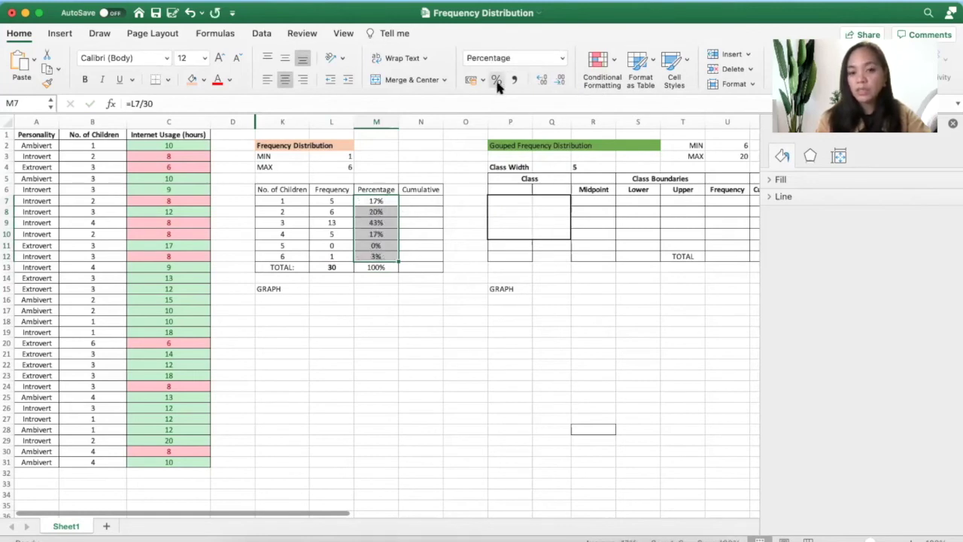
{"action": "left_click", "coordinate": [455, 298]}
Step: Start the Cumulative column: N7 equals L7 (5), and N8 equals N7 plus L8 (11)
{"action": "left_click", "coordinate": [411, 204]}
{"action": "type", "text": "="}
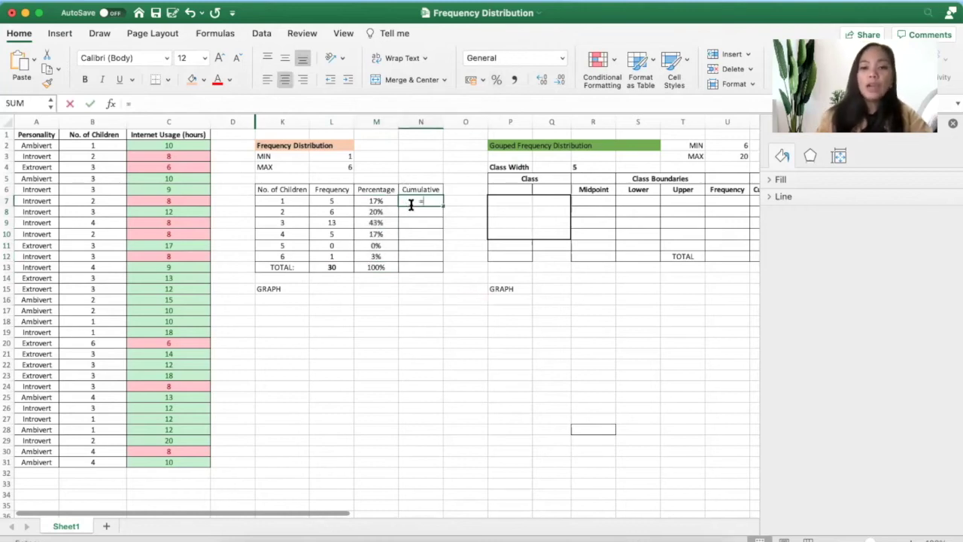
{"action": "left_click", "coordinate": [336, 201]}
{"action": "left_click", "coordinate": [336, 201]}
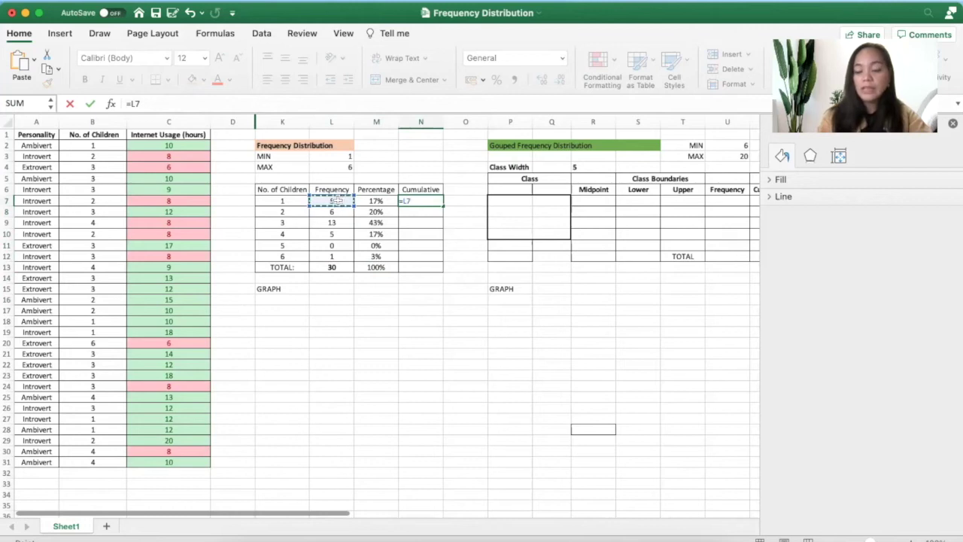
{"action": "key", "text": "Return"}
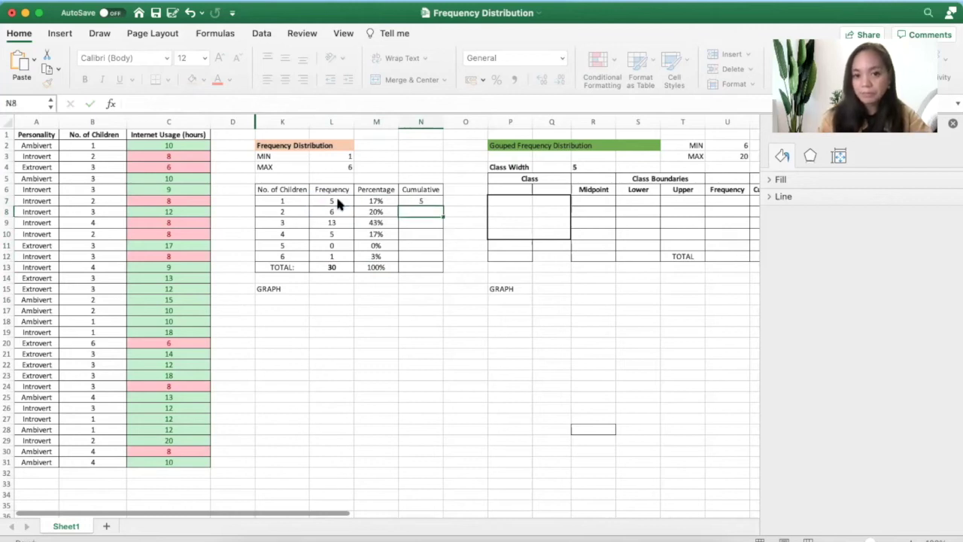
{"action": "type", "text": "="}
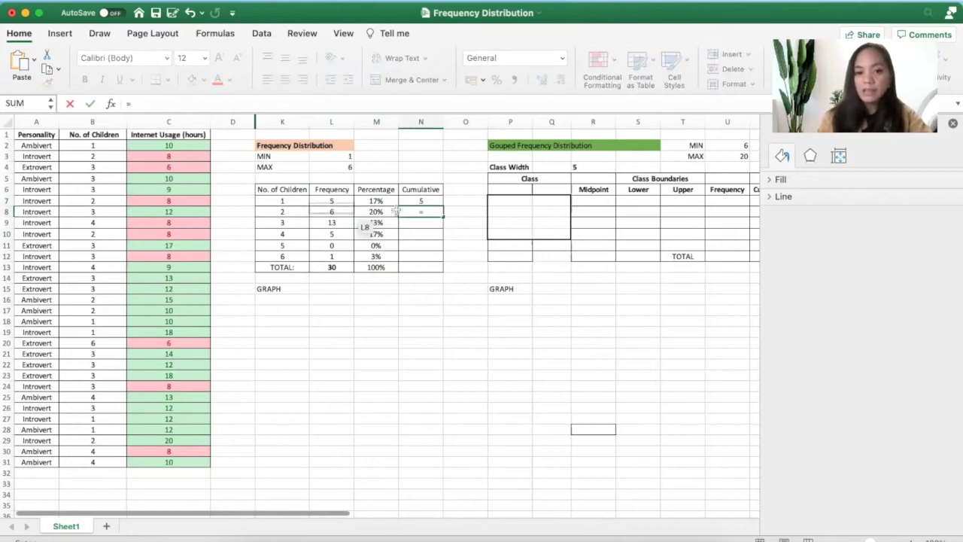
{"action": "left_click", "coordinate": [437, 201]}
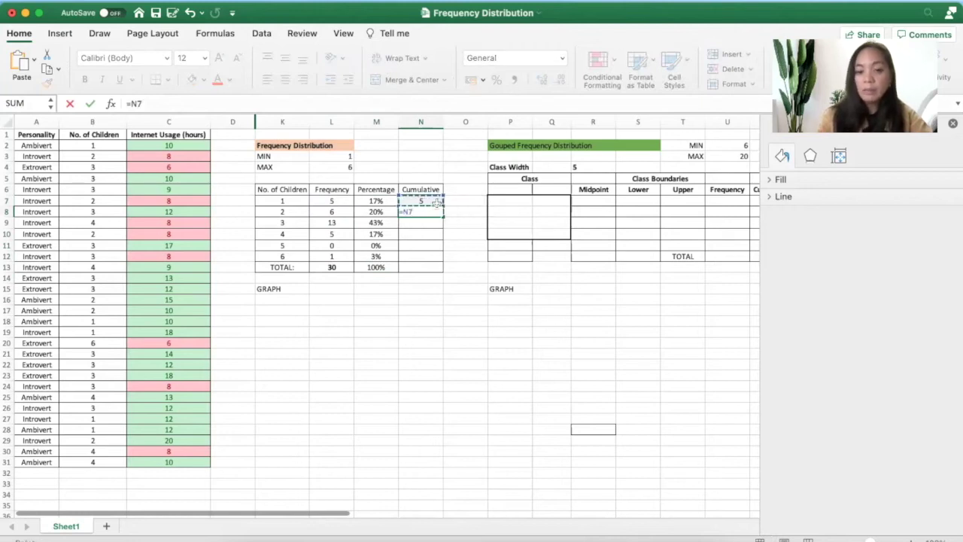
{"action": "type", "text": "+"}
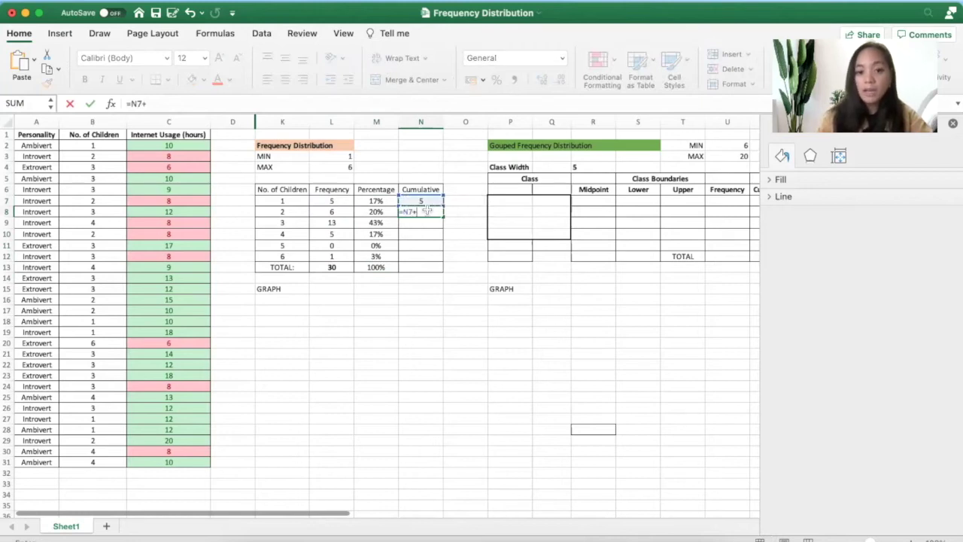
{"action": "left_click", "coordinate": [343, 215]}
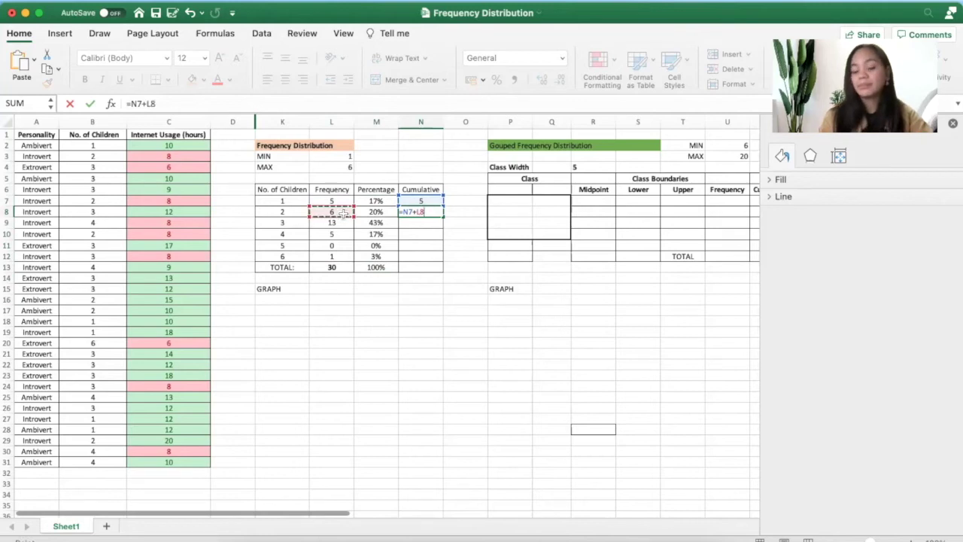
{"action": "key", "text": "Return"}
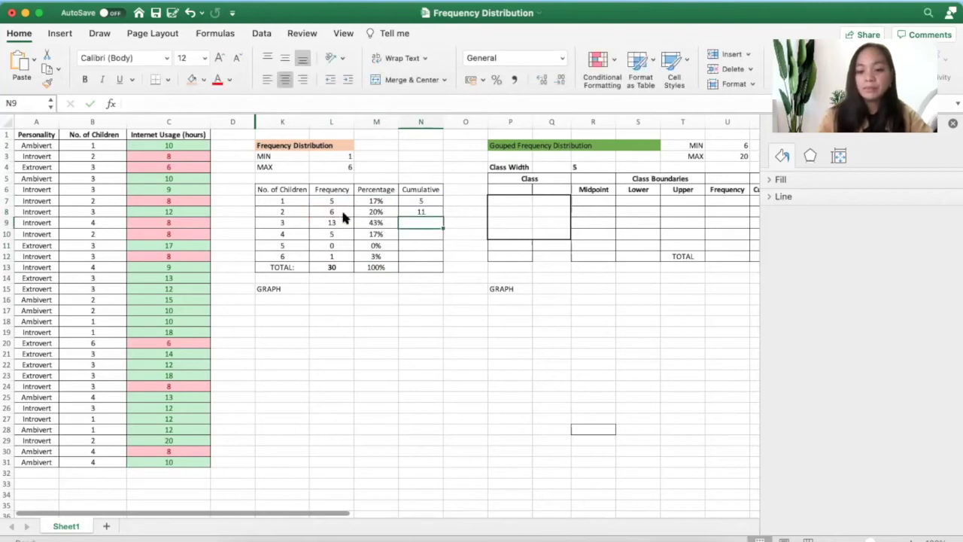
Step: Set N9 to N8 plus L9 (24) and fill the cumulative formula down to six children
{"action": "type", "text": "="}
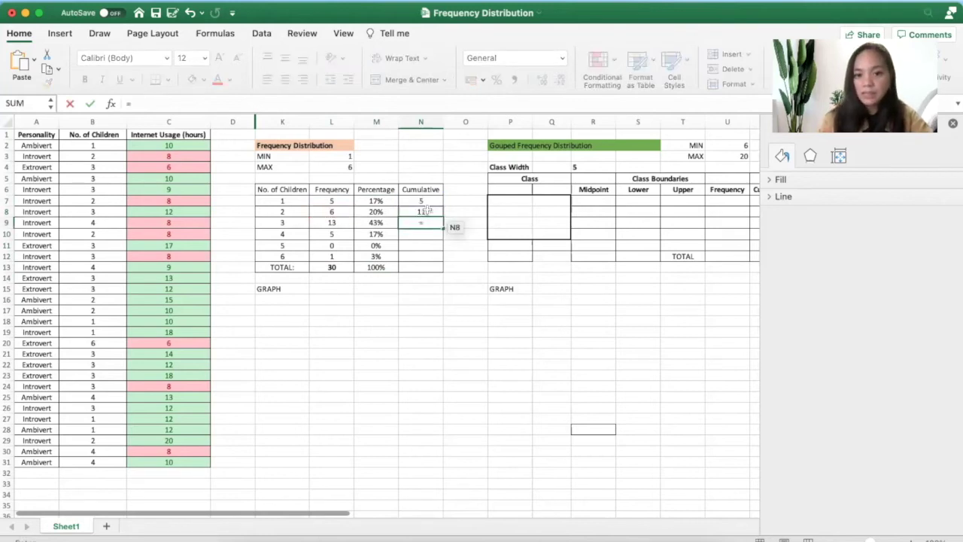
{"action": "left_click", "coordinate": [425, 212]}
{"action": "type", "text": "+"}
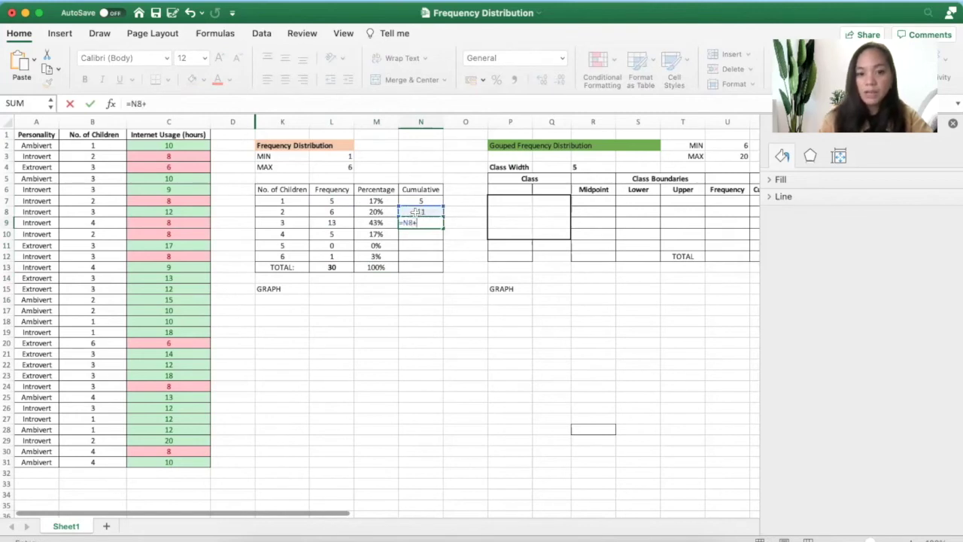
{"action": "left_click", "coordinate": [422, 212]}
{"action": "left_click", "coordinate": [345, 223]}
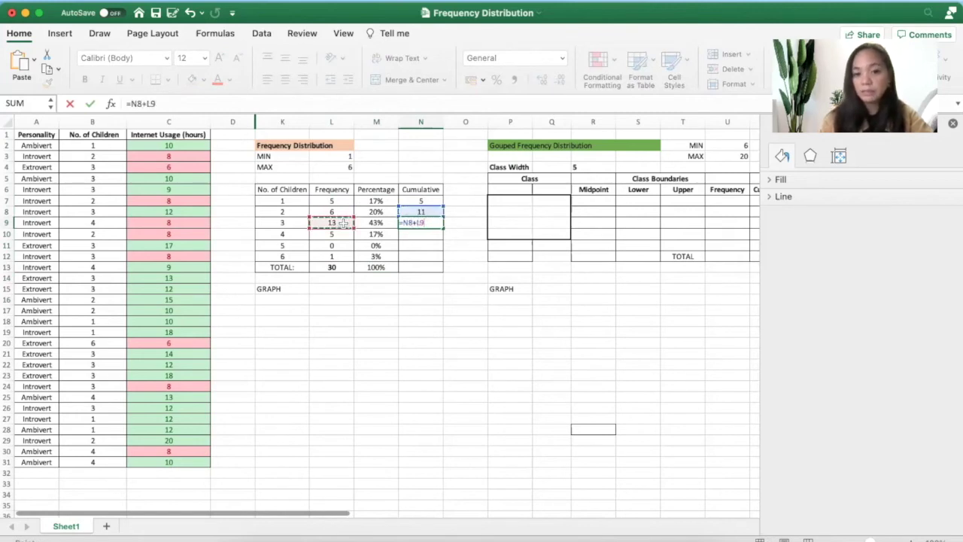
{"action": "key", "text": "Return"}
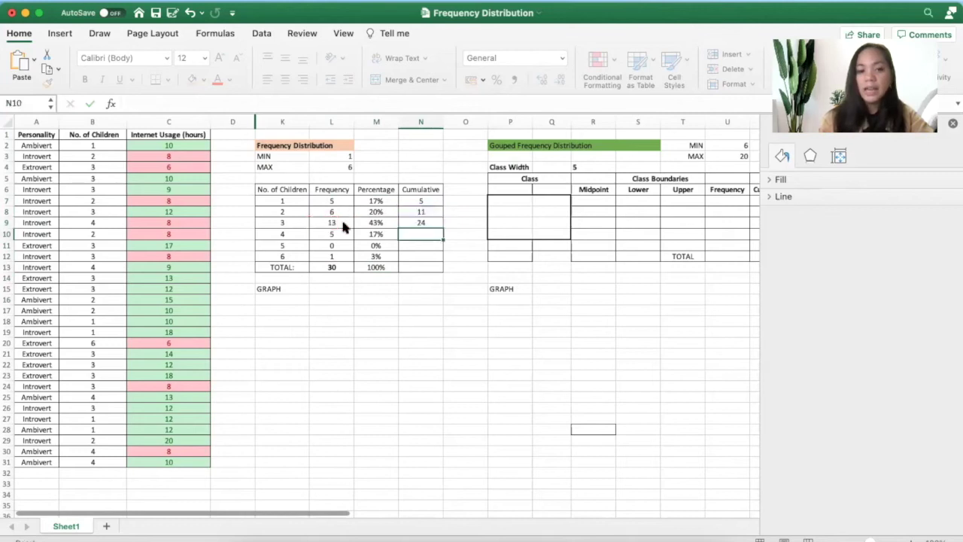
{"action": "left_click", "coordinate": [424, 223]}
{"action": "left_click_drag", "start_coordinate": [444, 227], "coordinate": [443, 260]}
Step: Give the L13 frequency total and the N12 final cumulative value an orange fill
{"action": "left_click", "coordinate": [487, 262]}
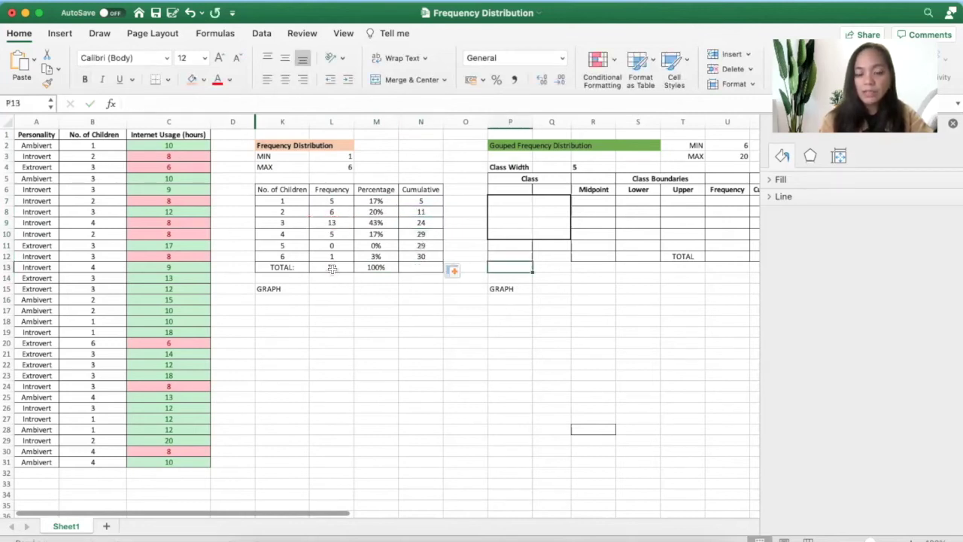
{"action": "left_click", "coordinate": [332, 269]}
{"action": "left_click", "coordinate": [193, 79]}
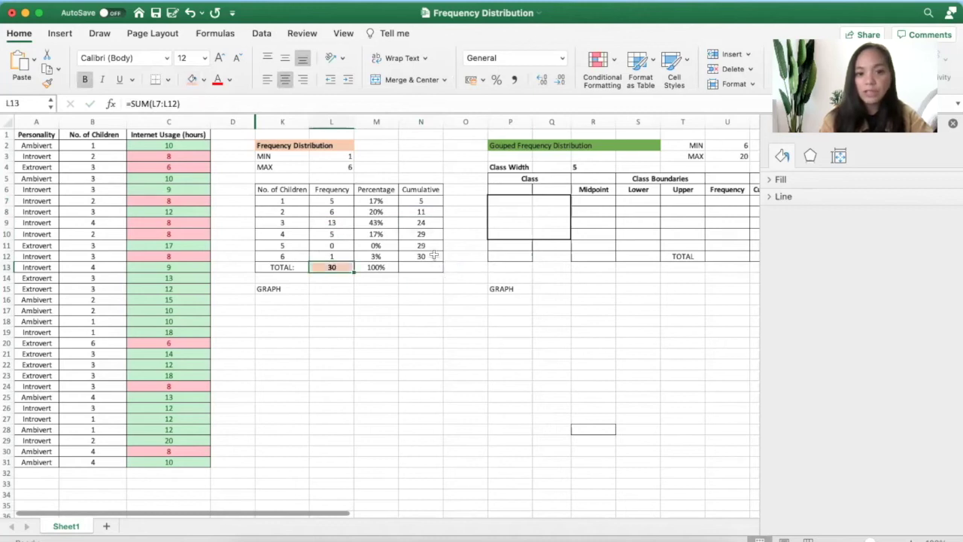
{"action": "left_click", "coordinate": [434, 256]}
{"action": "left_click", "coordinate": [193, 79]}
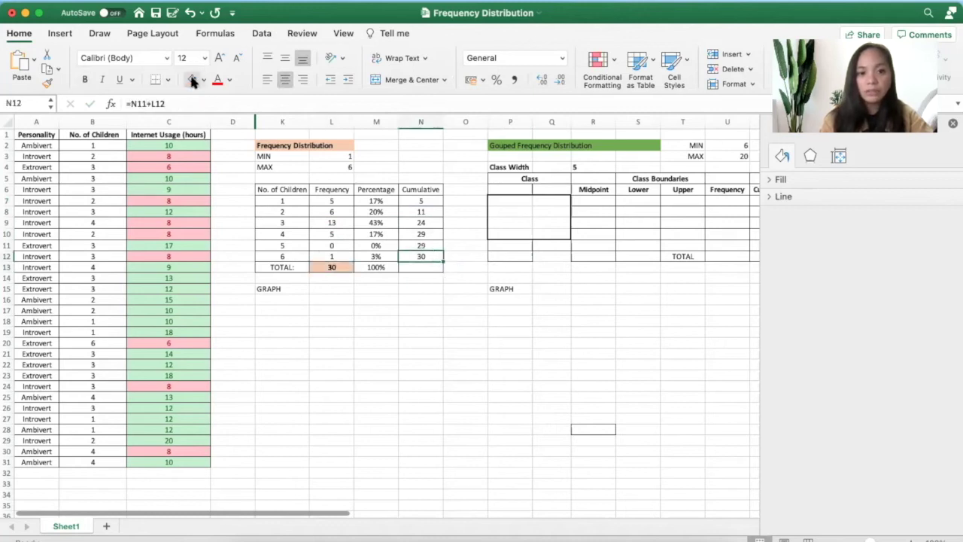
{"action": "left_click", "coordinate": [539, 444]}
Step: Bold the GRAPH label in K15, then select K6:L12 with the children counts and frequencies
{"action": "left_click", "coordinate": [524, 431]}
{"action": "left_click", "coordinate": [430, 363]}
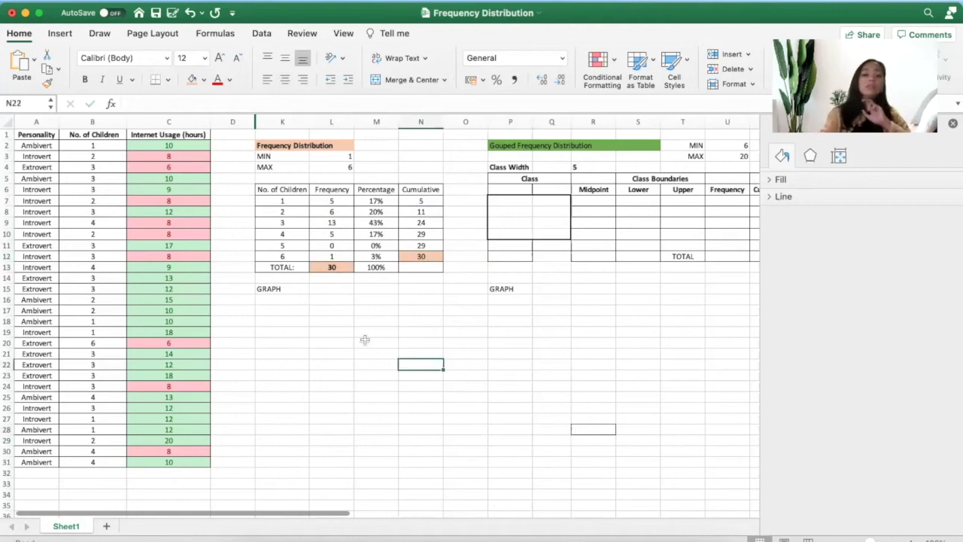
{"action": "left_click", "coordinate": [367, 340]}
{"action": "left_click", "coordinate": [288, 288]}
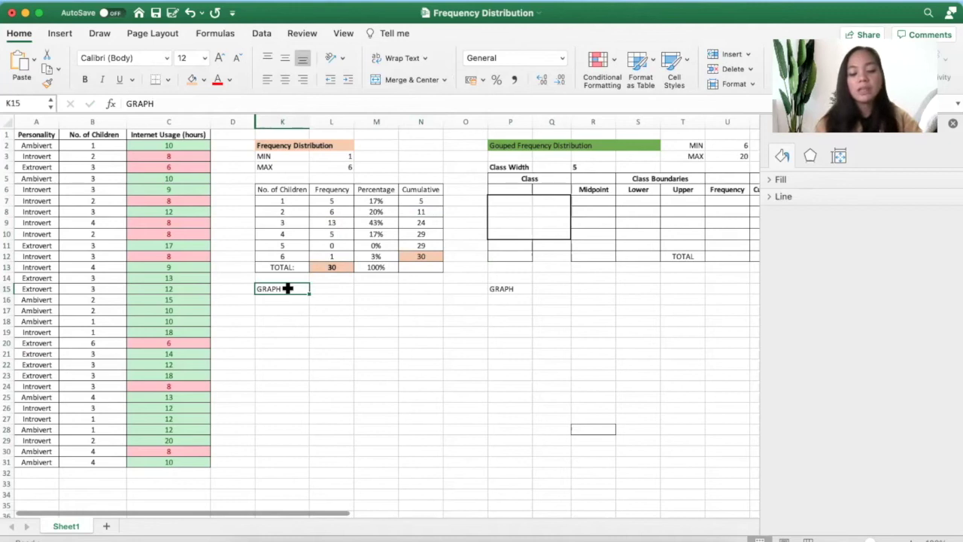
{"action": "key", "text": "super+b"}
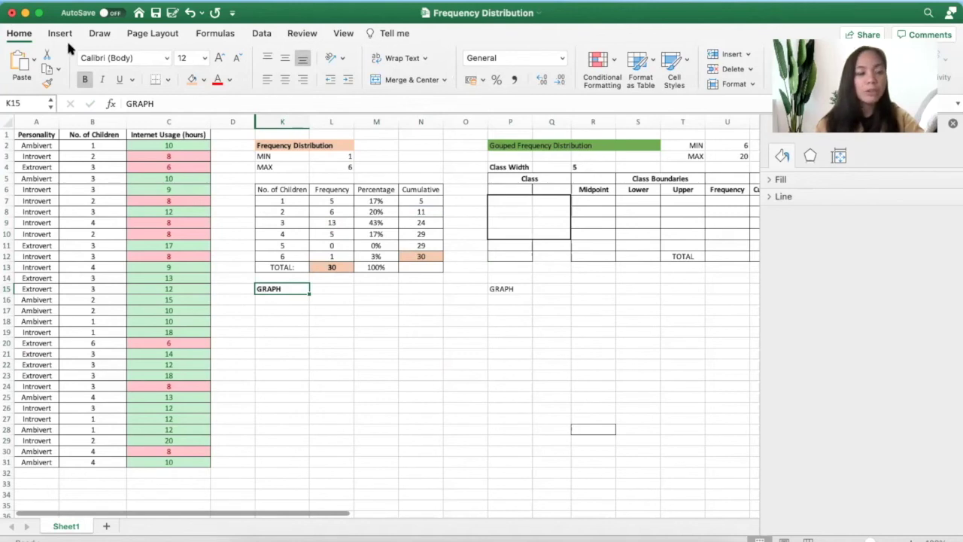
{"action": "left_click", "coordinate": [331, 244]}
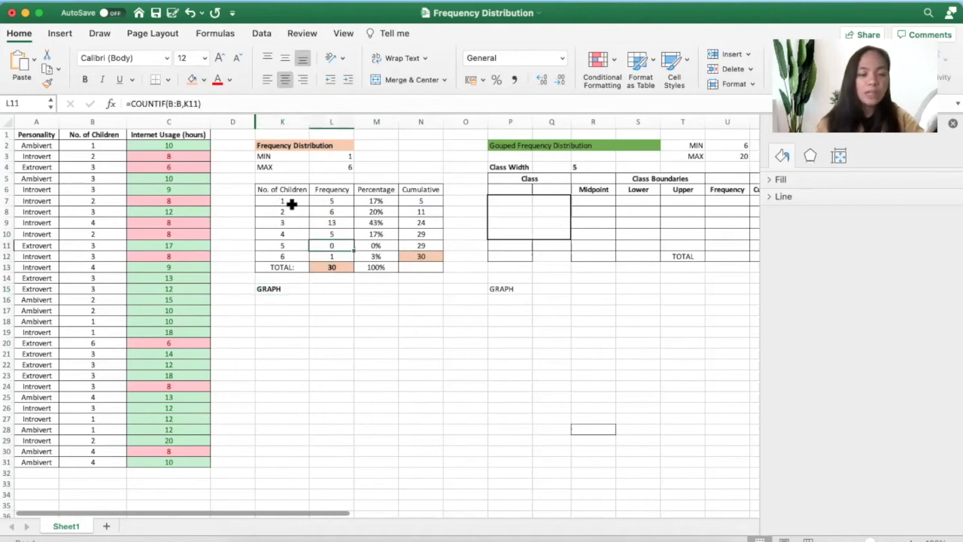
{"action": "left_click_drag", "start_coordinate": [276, 189], "coordinate": [339, 258]}
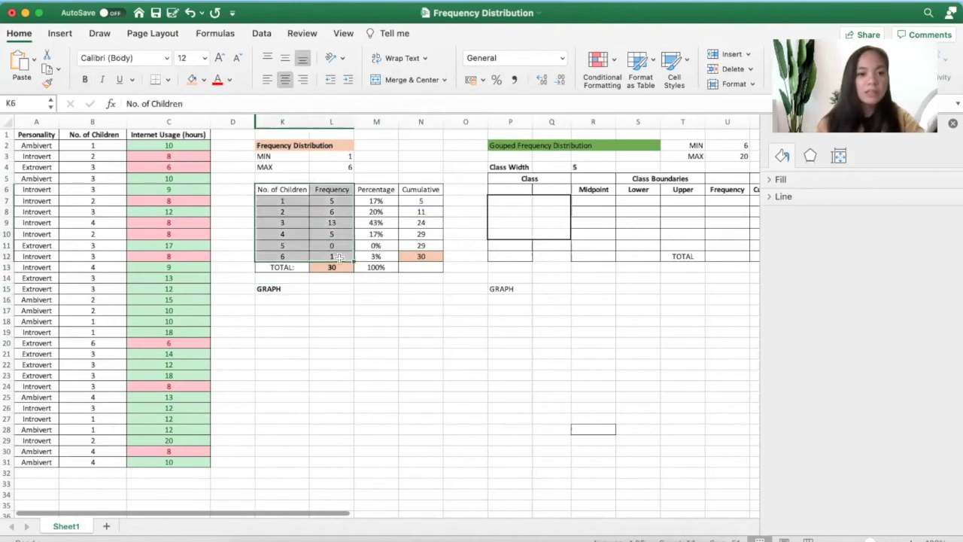
Step: Insert a Clustered Column chart from Recommended Charts, plotting frequency for 1 to 6 children
{"action": "left_click", "coordinate": [64, 34]}
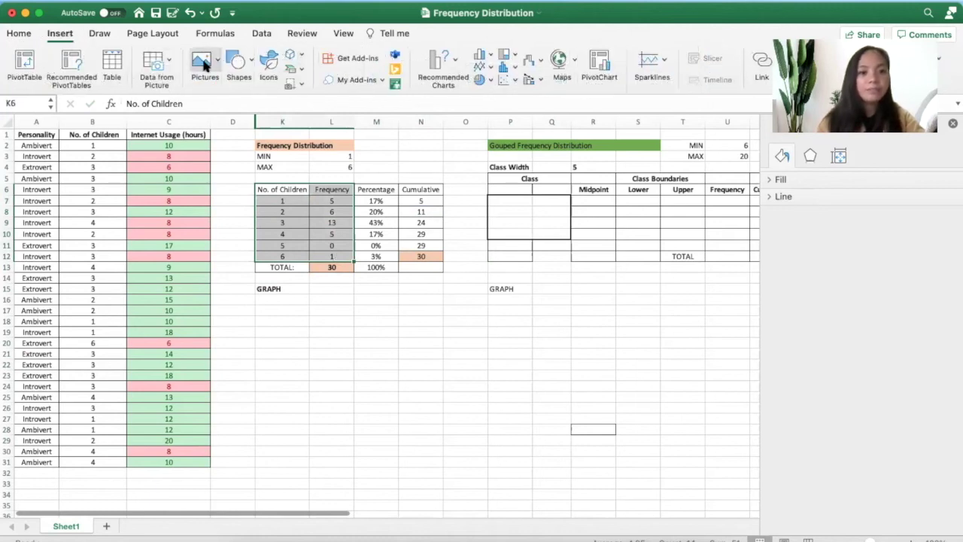
{"action": "left_click", "coordinate": [448, 70]}
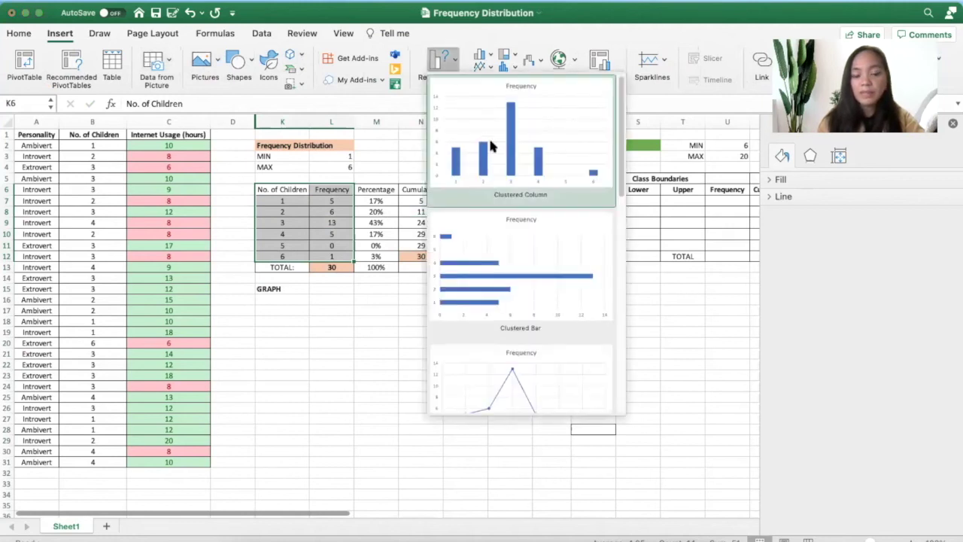
{"action": "scroll", "coordinate": [534, 292], "scroll_direction": "down", "scroll_amount": 3}
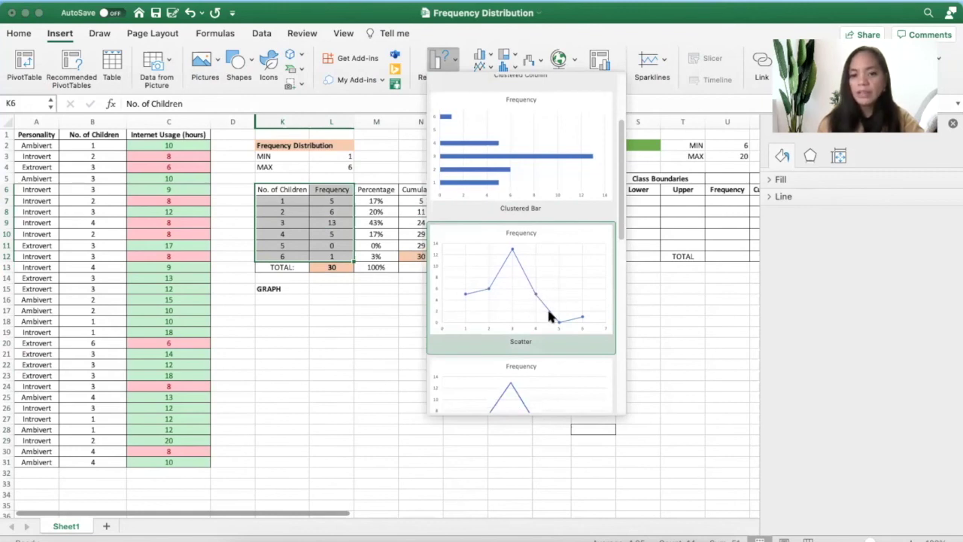
{"action": "scroll", "coordinate": [549, 313], "scroll_direction": "down", "scroll_amount": 5}
{"action": "scroll", "coordinate": [549, 380], "scroll_direction": "down", "scroll_amount": 5}
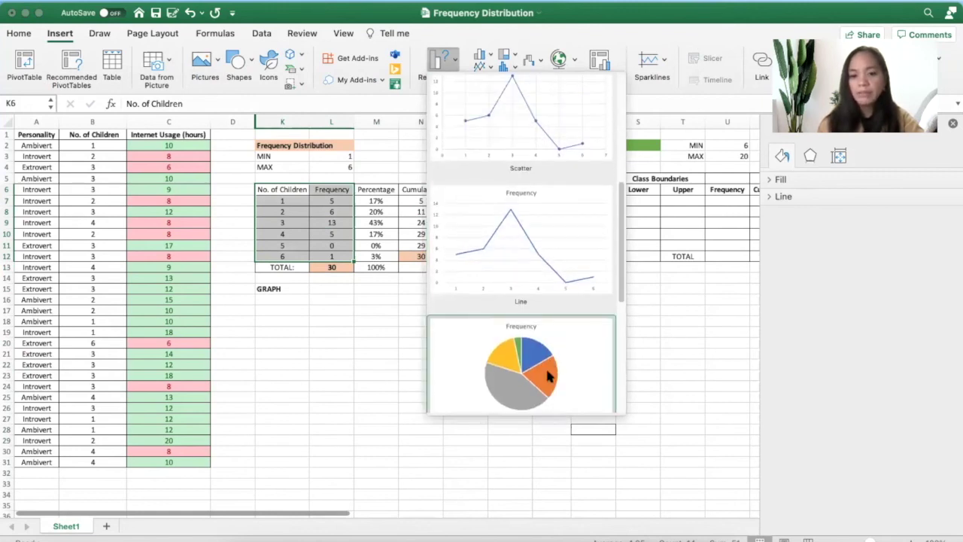
{"action": "scroll", "coordinate": [547, 376], "scroll_direction": "down", "scroll_amount": 3}
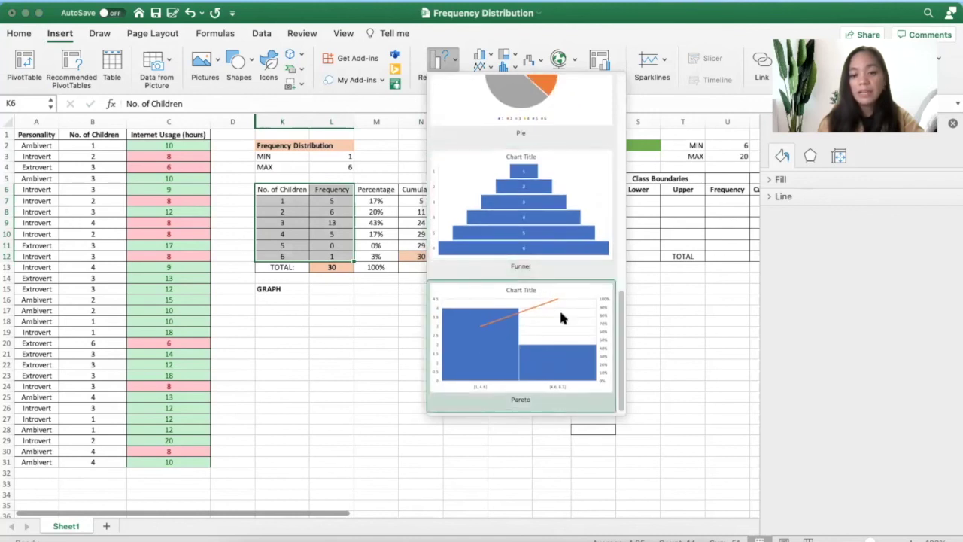
{"action": "scroll", "coordinate": [559, 308], "scroll_direction": "up", "scroll_amount": 15}
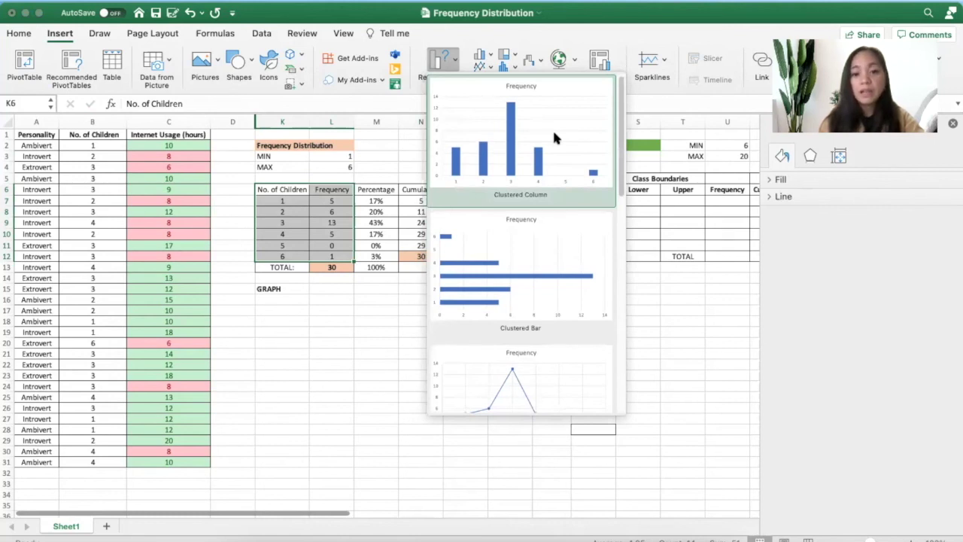
{"action": "left_click", "coordinate": [554, 136]}
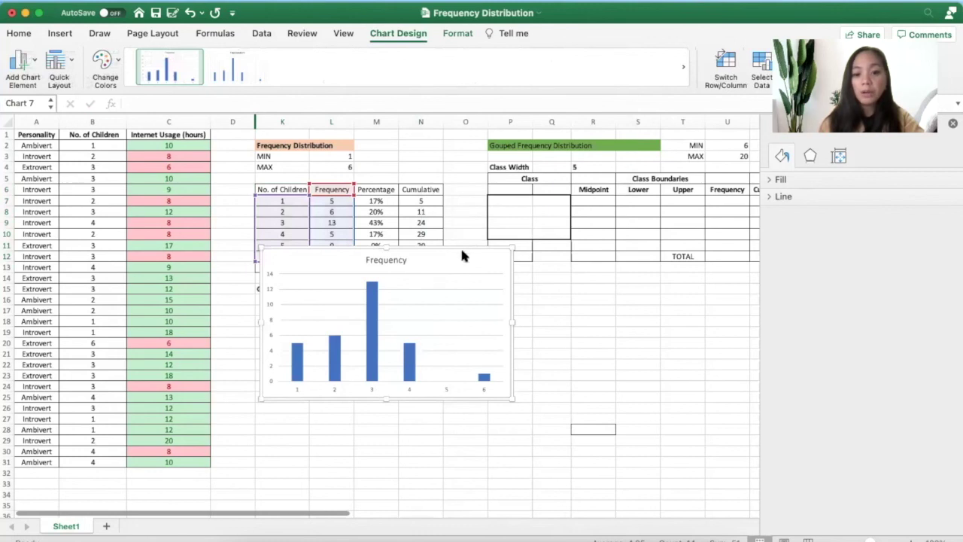
Step: Move the chart below GRAPH and change its title from Frequency to 'Number of Children in SocSci Class' Family'
{"action": "left_click_drag", "start_coordinate": [462, 256], "coordinate": [468, 333]}
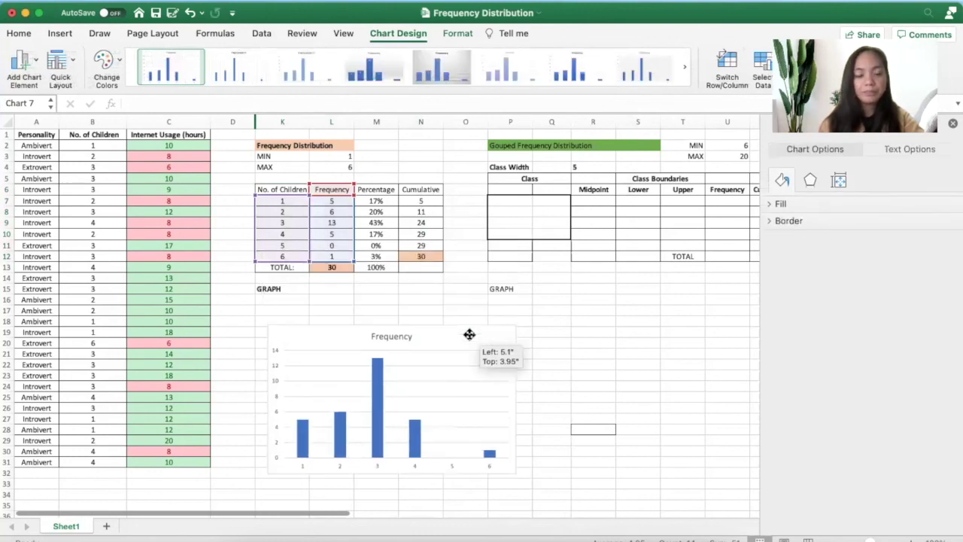
{"action": "left_click", "coordinate": [386, 341]}
{"action": "double_click", "coordinate": [387, 338]}
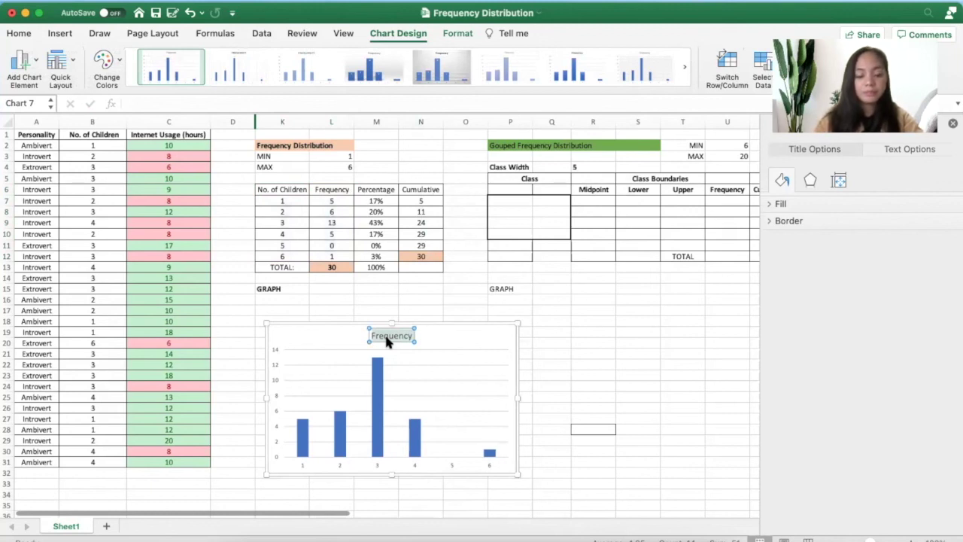
{"action": "type", "text": "Number o"}
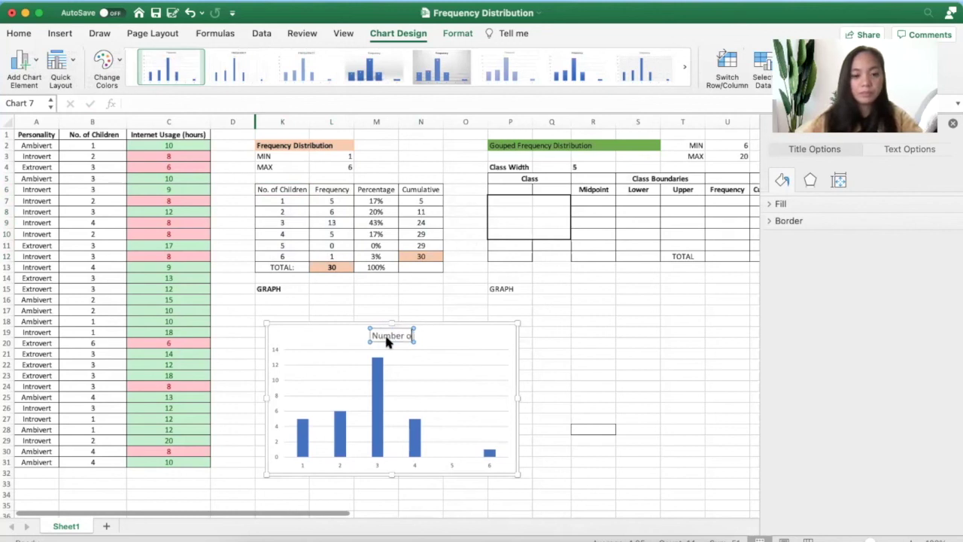
{"action": "key", "text": "Escape"}
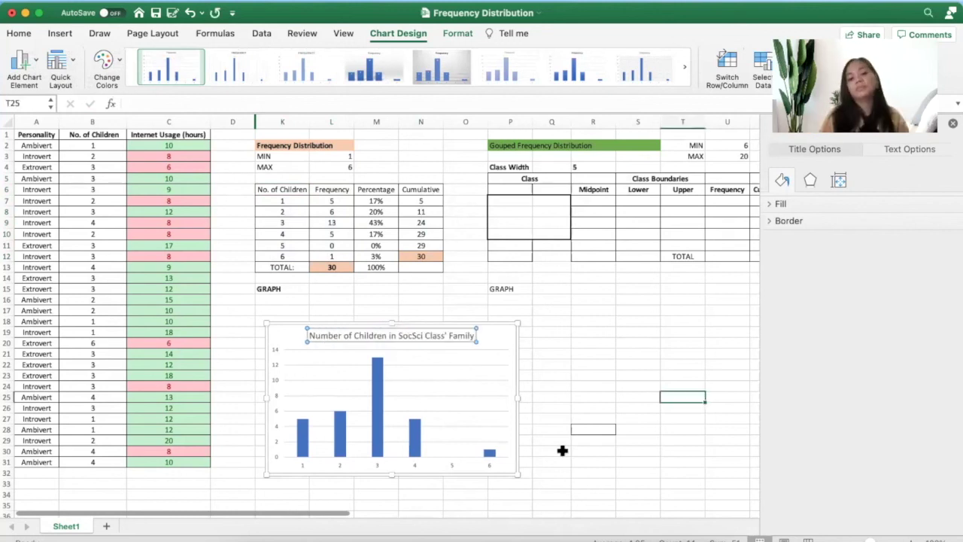
{"action": "left_click", "coordinate": [576, 491]}
Step: Select the whole chart area and show the Chart Design ribbon options
{"action": "scroll", "coordinate": [547, 468], "scroll_direction": "down", "scroll_amount": 3}
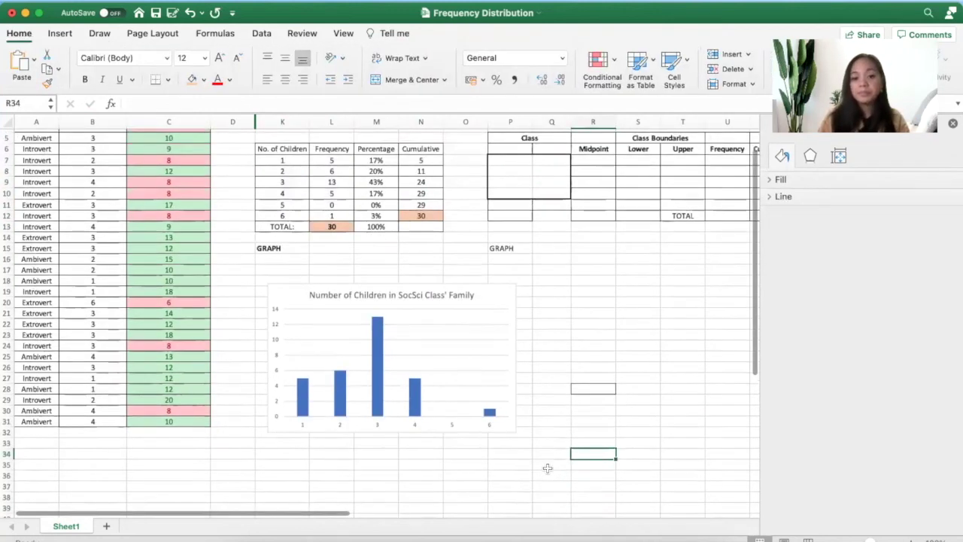
{"action": "scroll", "coordinate": [547, 468], "scroll_direction": "up", "scroll_amount": 1}
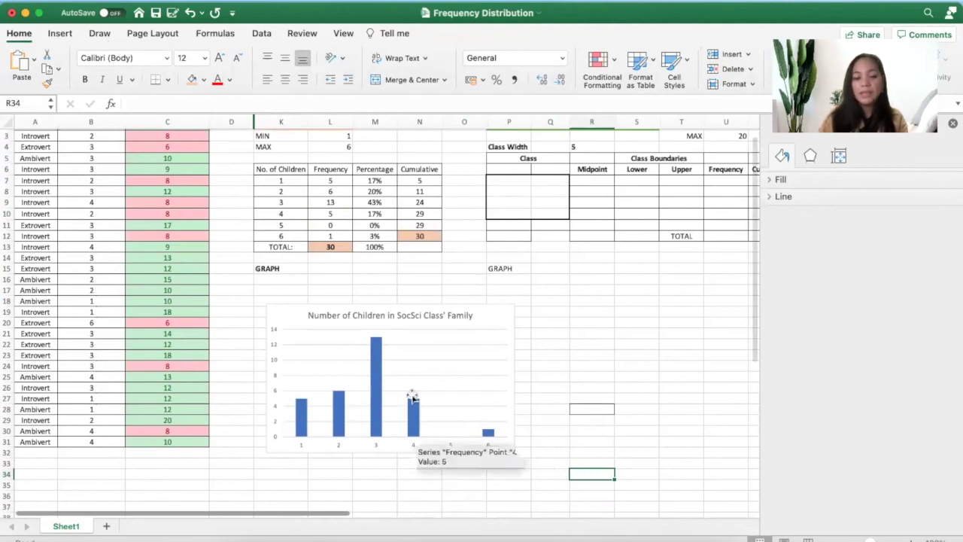
{"action": "left_click", "coordinate": [410, 342]}
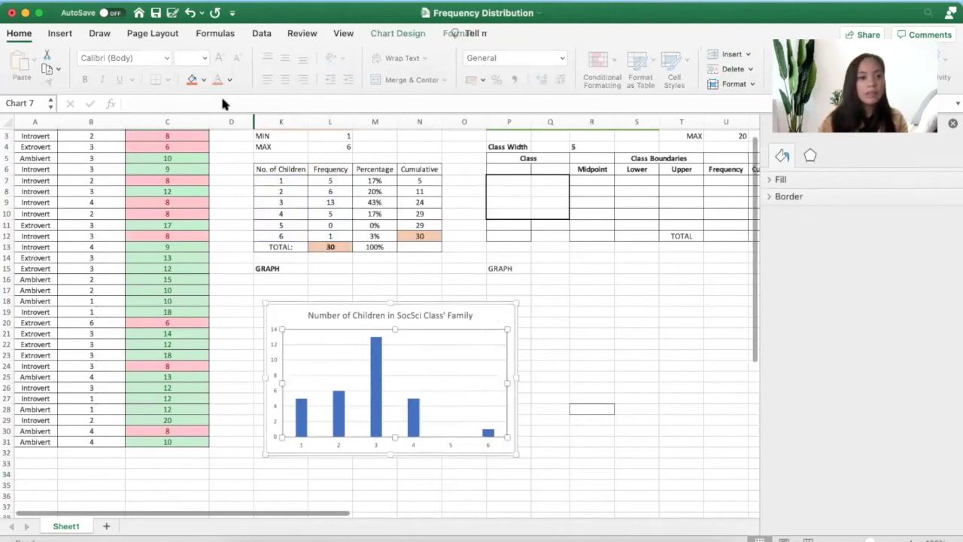
{"action": "left_click", "coordinate": [496, 314]}
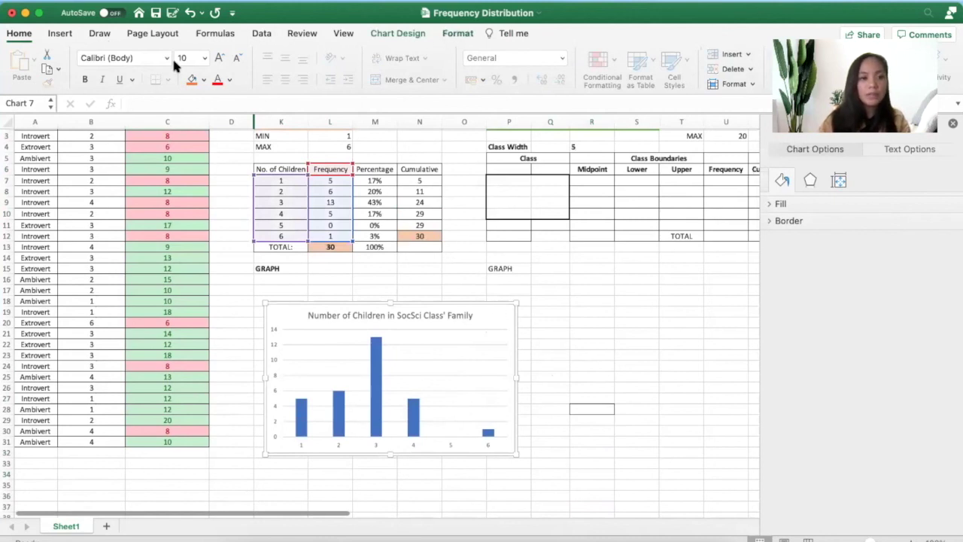
{"action": "left_click", "coordinate": [455, 34]}
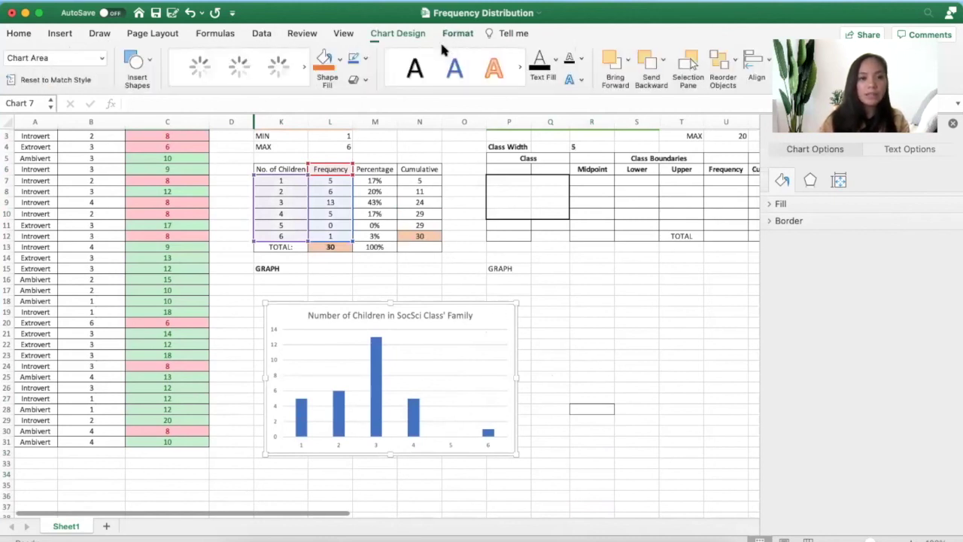
{"action": "left_click", "coordinate": [395, 33]}
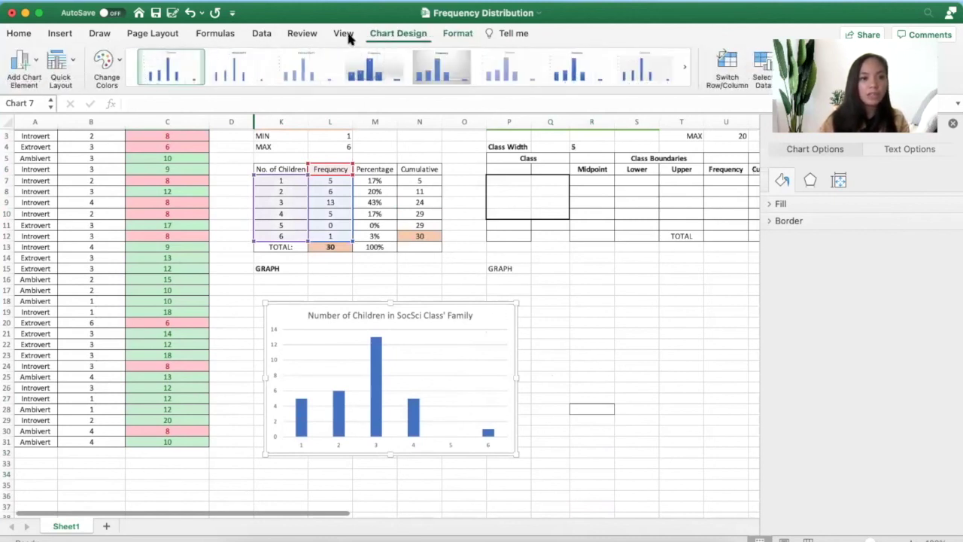
Step: Add axis titles: 'Frequency' on the vertical axis and 'No. of Children' on the horizontal axis
{"action": "left_click", "coordinate": [24, 64]}
{"action": "mouse_move", "coordinate": [57, 99]}
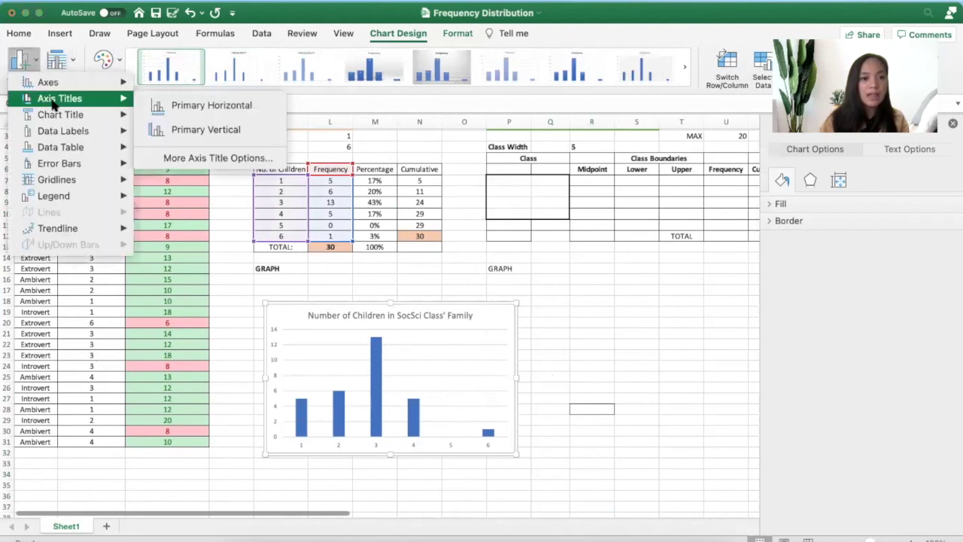
{"action": "left_click", "coordinate": [185, 130]}
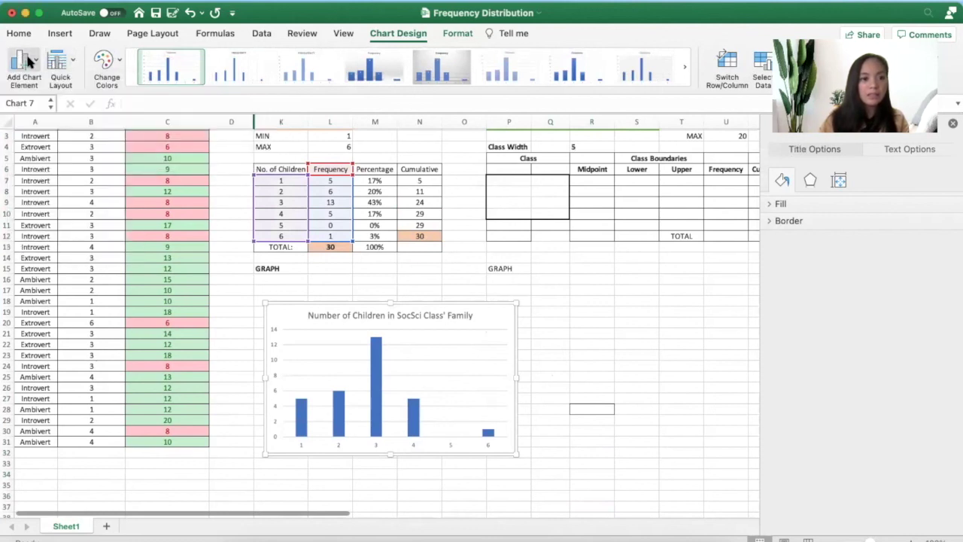
{"action": "left_click", "coordinate": [23, 60]}
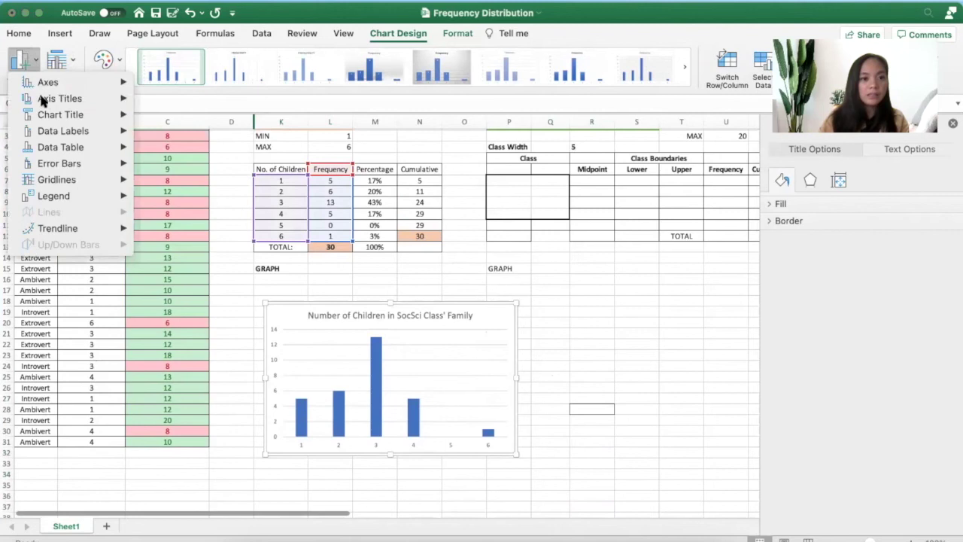
{"action": "left_click", "coordinate": [433, 394]}
{"action": "left_click", "coordinate": [403, 442]}
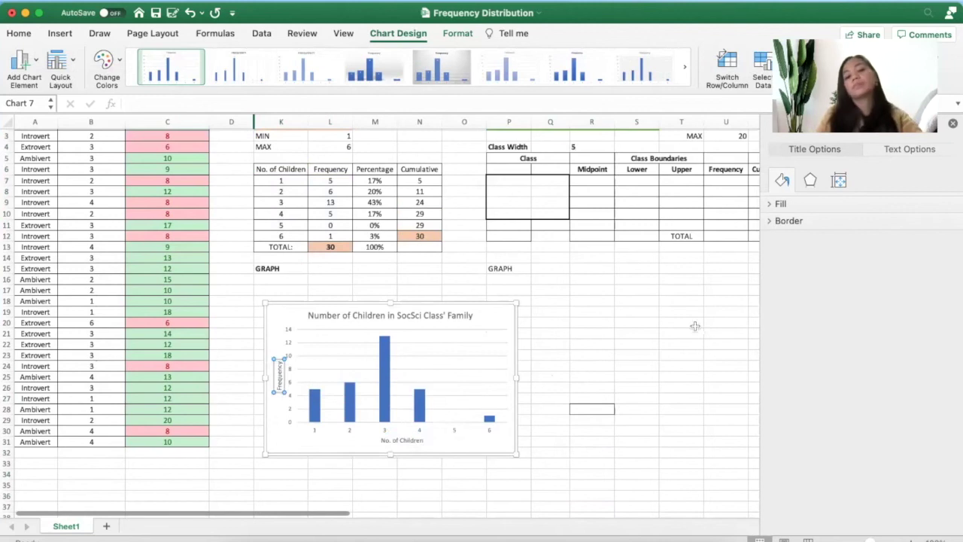
{"action": "left_click", "coordinate": [695, 325]}
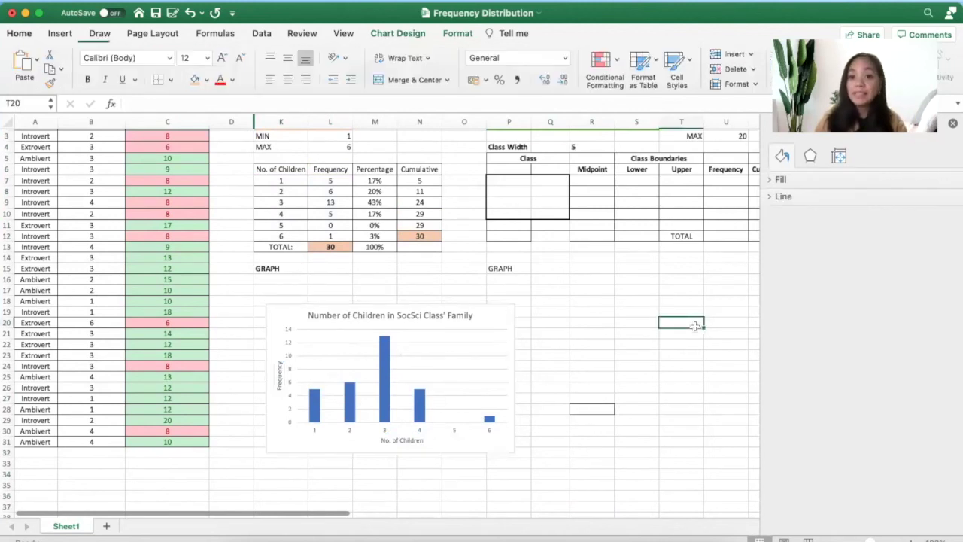